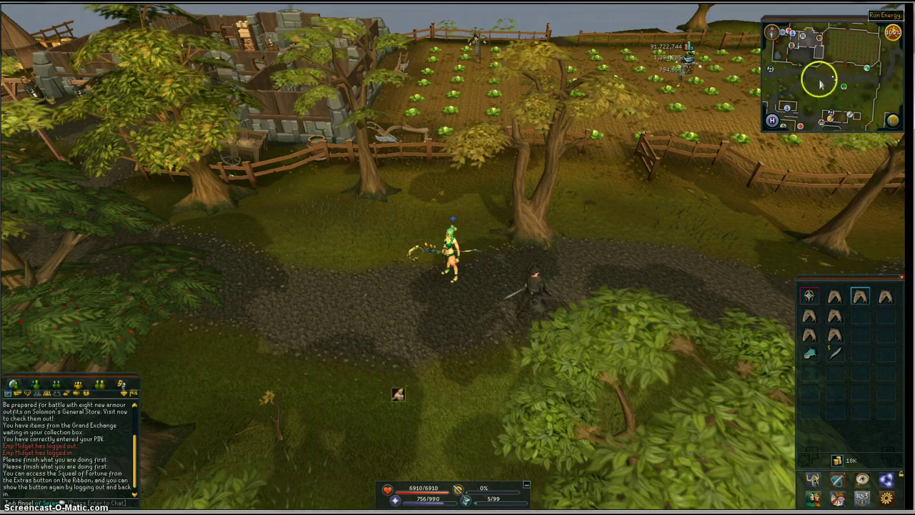
# Open and close the Lodestone Network map, then enlarge, shrink and reposition the minimap.
pyautogui.click(772, 120)
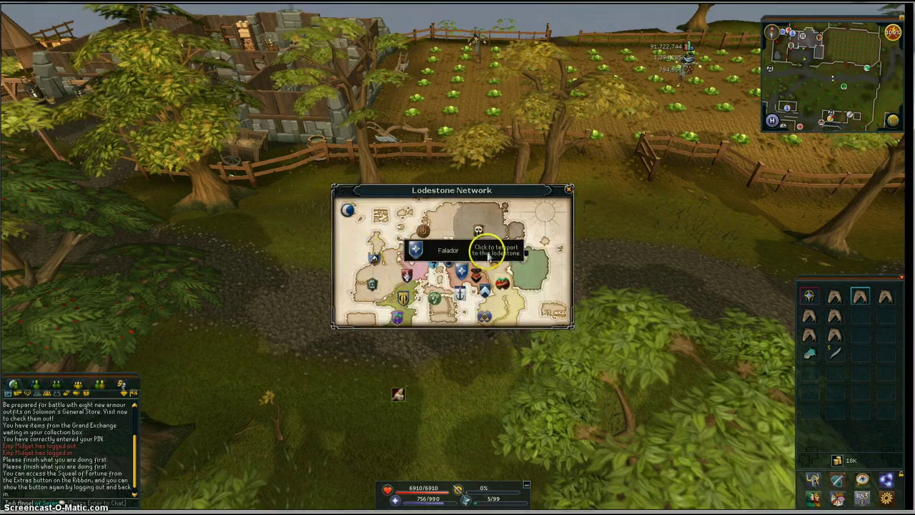
pyautogui.click(569, 190)
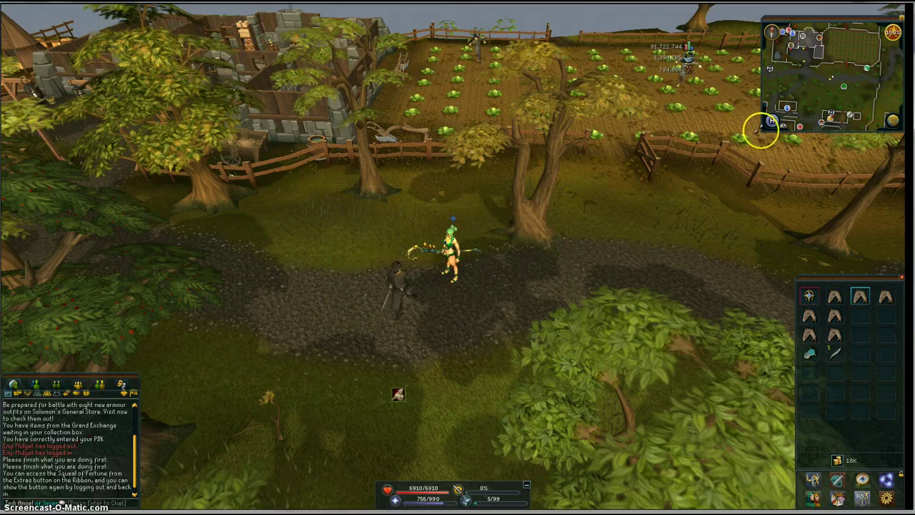
pyautogui.moveTo(760, 131); pyautogui.dragTo(2, 452)
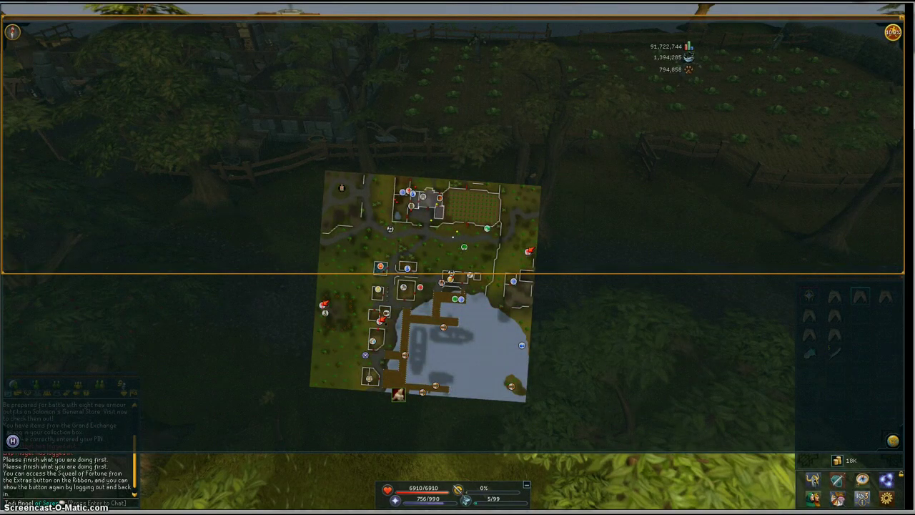
pyautogui.moveTo(2, 452); pyautogui.dragTo(2, 452)
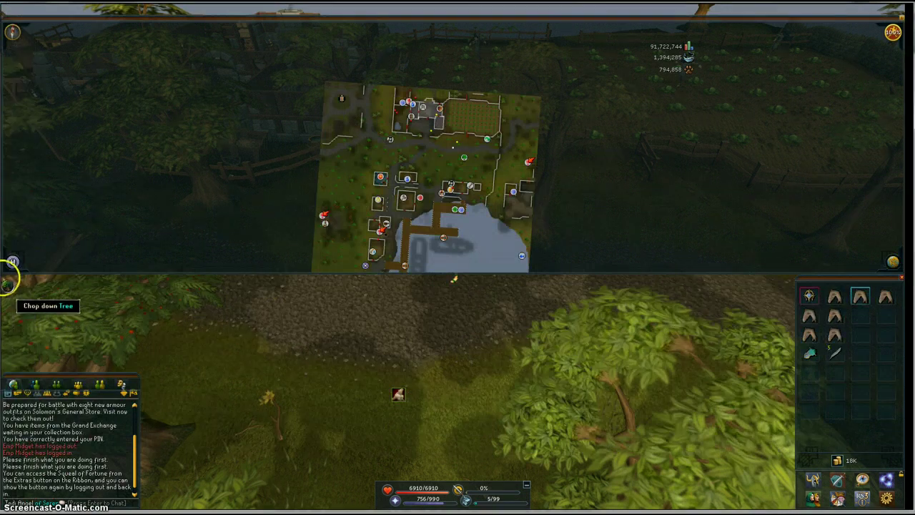
pyautogui.moveTo(5, 266); pyautogui.dragTo(768, 136)
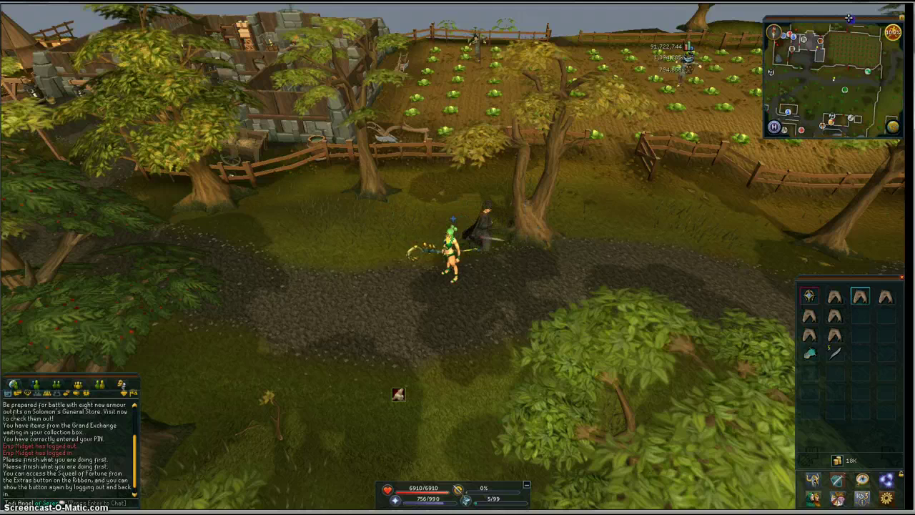
pyautogui.moveTo(848, 18); pyautogui.dragTo(831, 8)
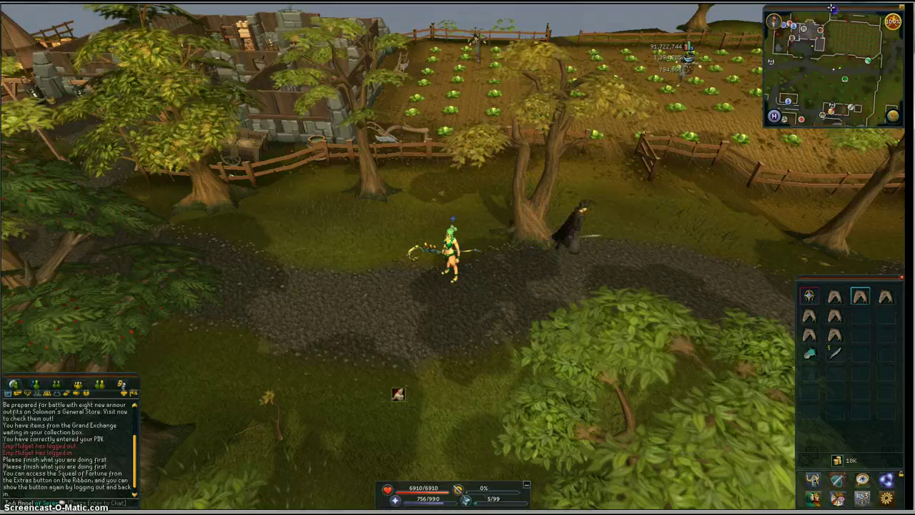
# Close the backpack inventory and reopen it from the ribbon flyout.
pyautogui.click(793, 200)
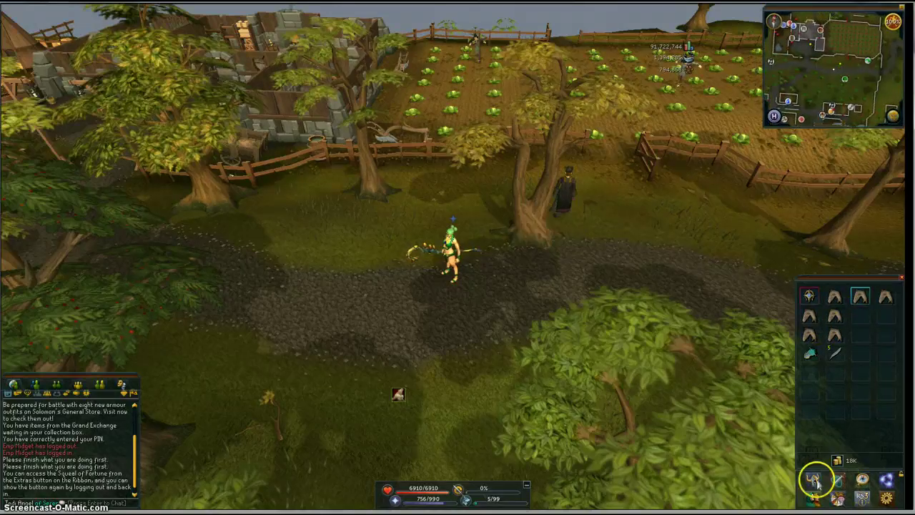
pyautogui.click(900, 275)
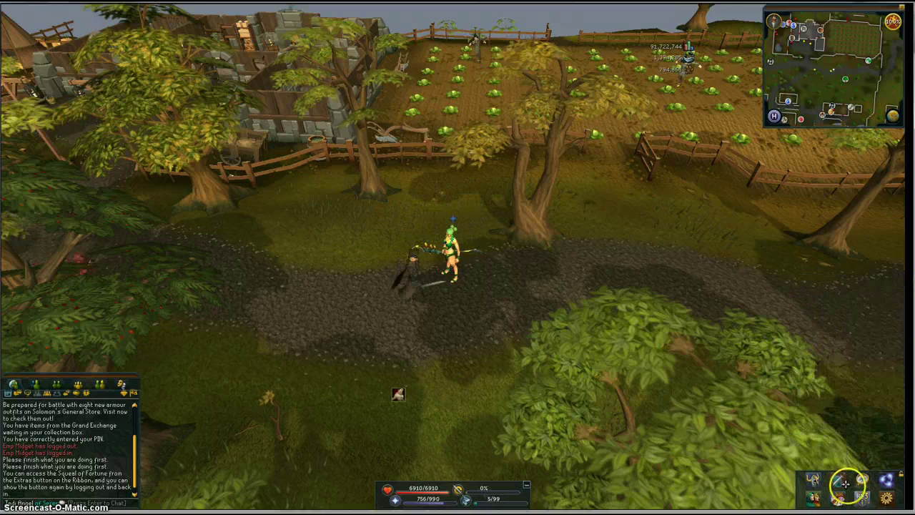
pyautogui.moveTo(840, 485)
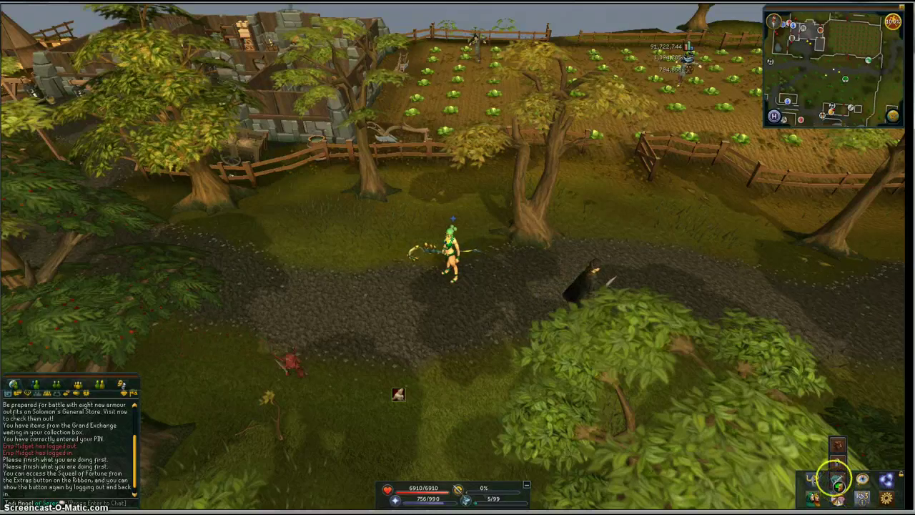
pyautogui.click(838, 445)
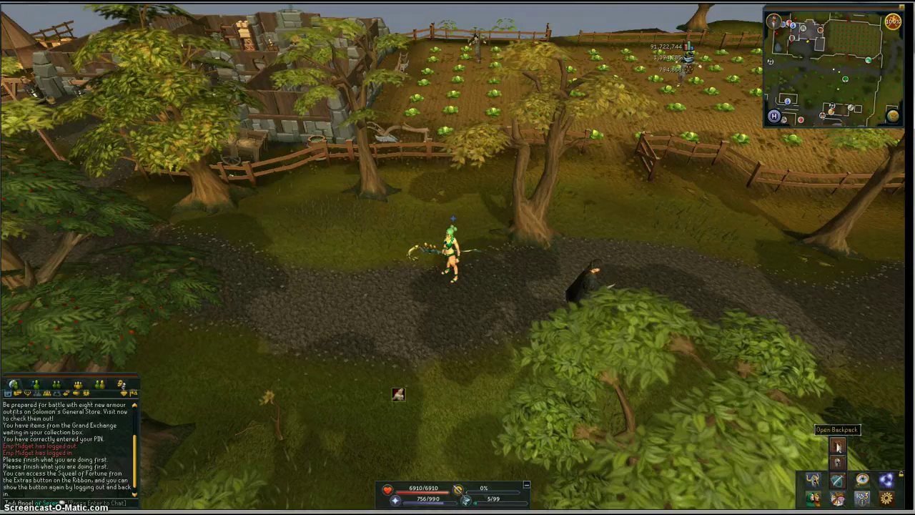
pyautogui.click(838, 444)
pyautogui.click(826, 276)
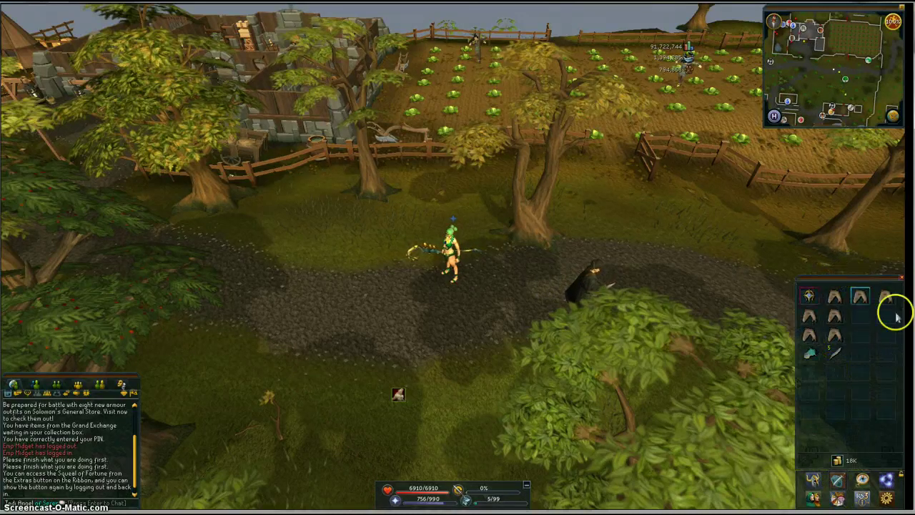
# Switch the gear panel to Worn Equipment via the ribbon flyout.
pyautogui.click(845, 482)
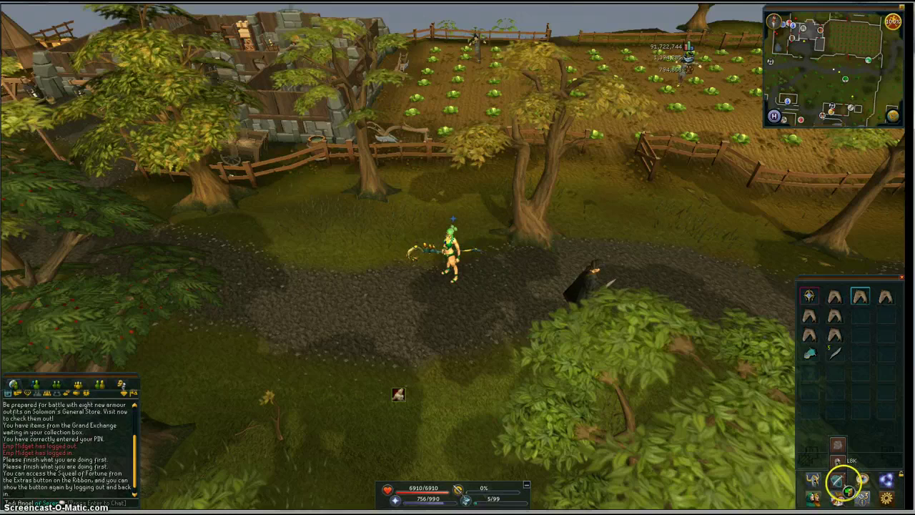
pyautogui.click(838, 462)
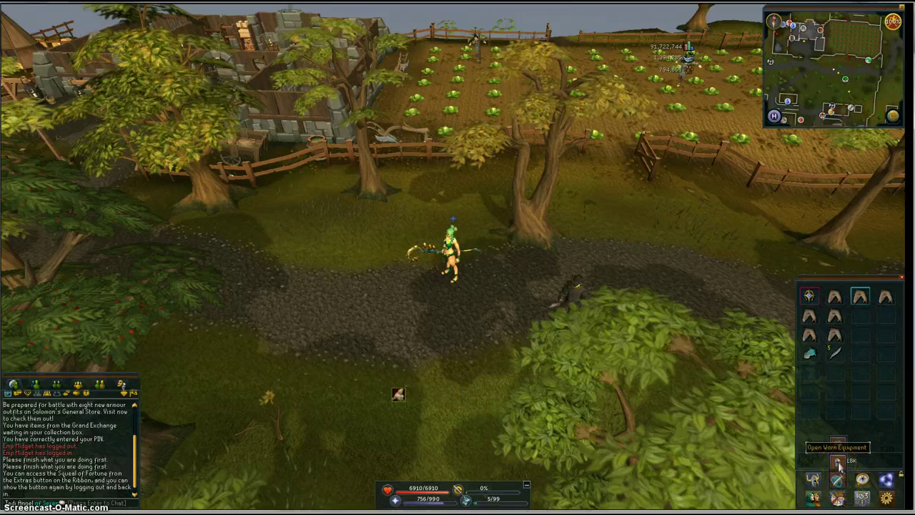
pyautogui.click(815, 289)
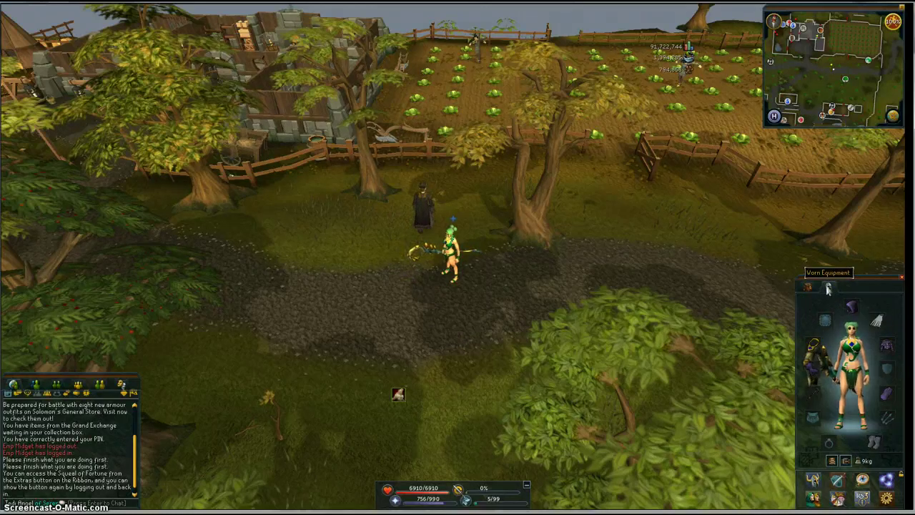
# Detach Worn Equipment into its own panel, re-dock it with the backpack, and toggle between tabs.
pyautogui.moveTo(829, 288); pyautogui.dragTo(735, 277)
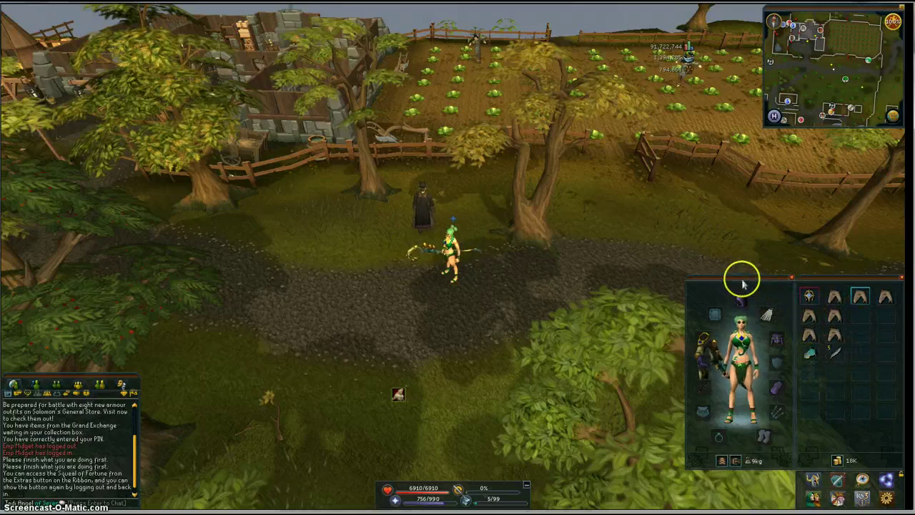
pyautogui.moveTo(741, 277); pyautogui.dragTo(822, 278)
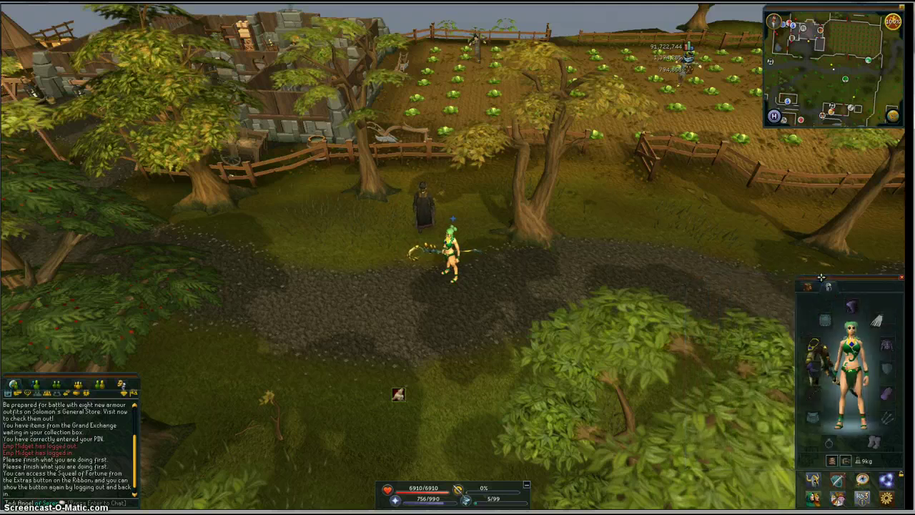
pyautogui.click(808, 286)
pyautogui.click(828, 287)
# Pull Worn Equipment out again, shrink its panel, and close it.
pyautogui.moveTo(828, 288); pyautogui.dragTo(736, 281)
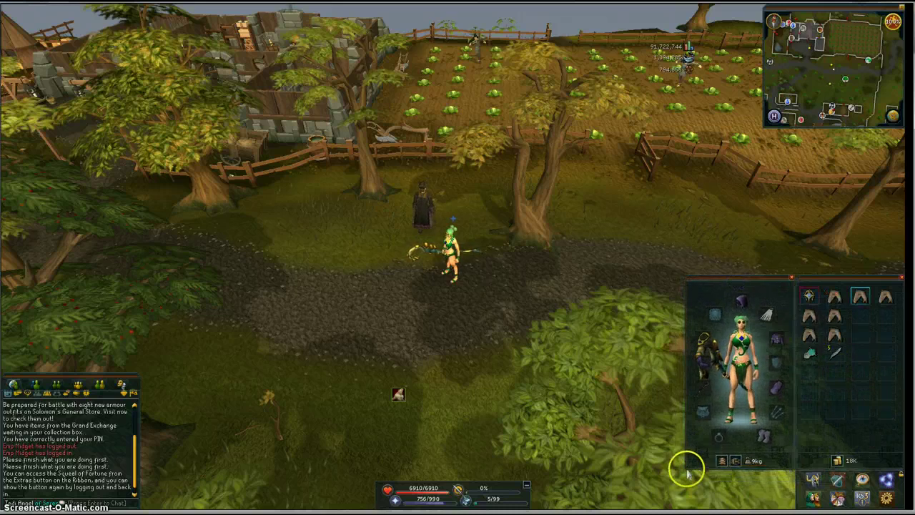
pyautogui.moveTo(697, 453); pyautogui.dragTo(677, 467)
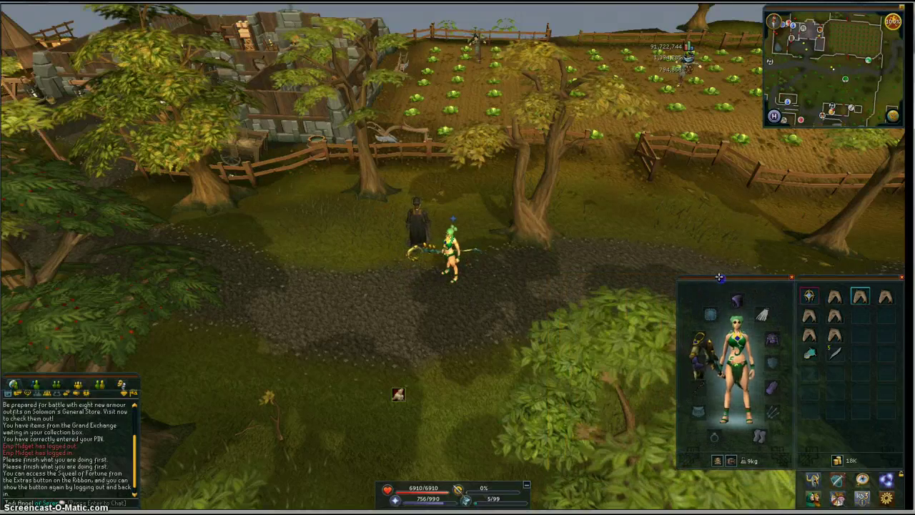
pyautogui.click(790, 277)
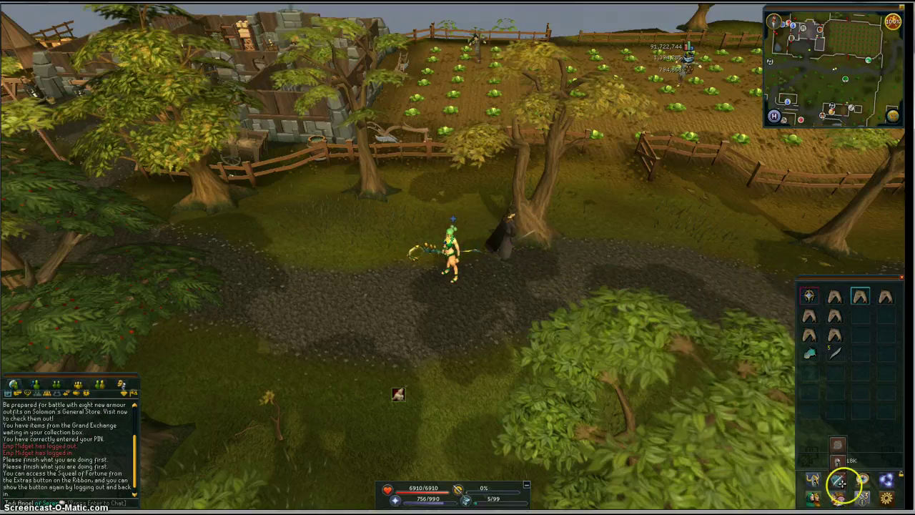
pyautogui.moveTo(815, 482)
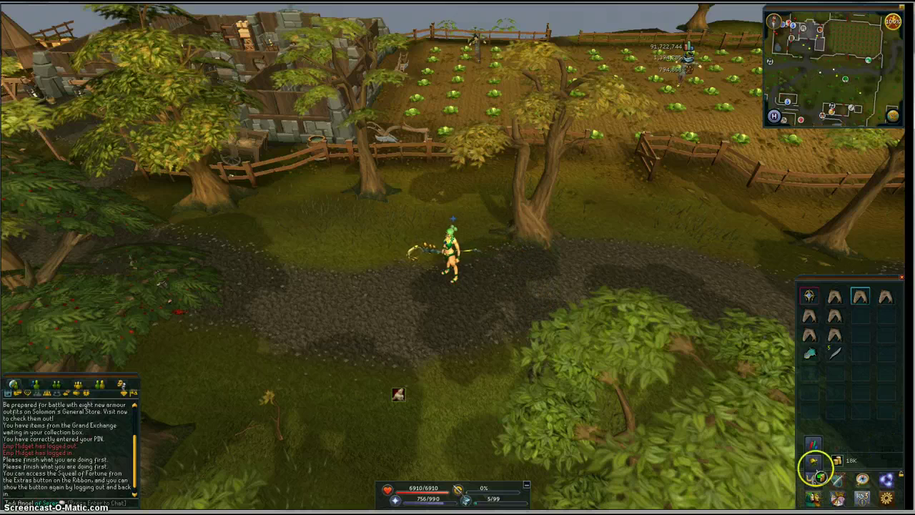
pyautogui.click(816, 464)
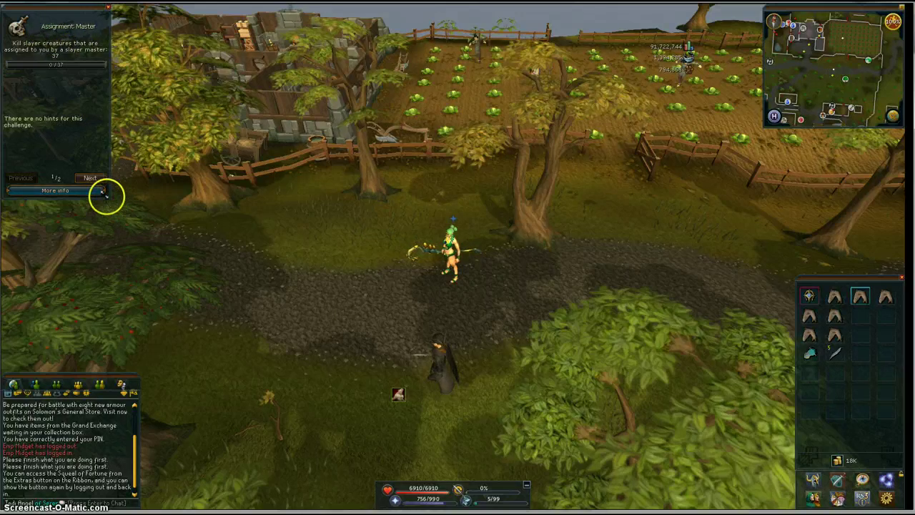
pyautogui.moveTo(110, 177); pyautogui.dragTo(172, 283)
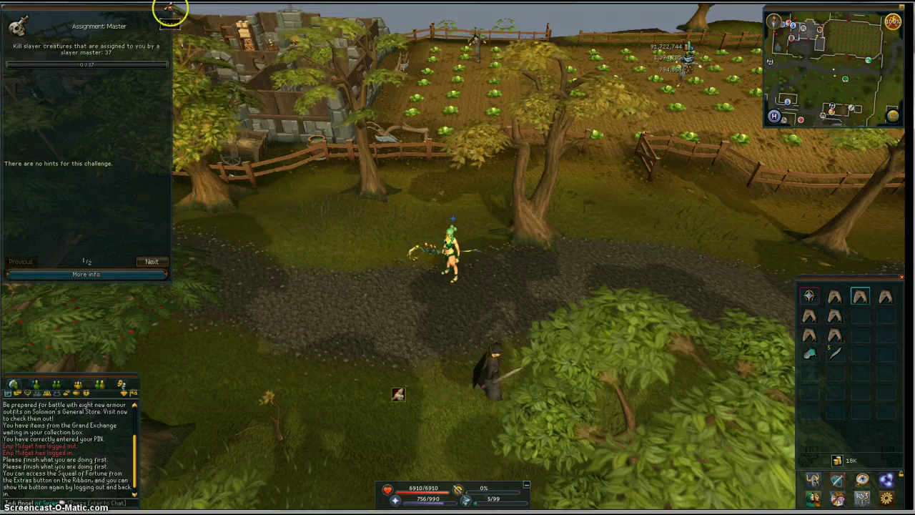
pyautogui.click(169, 9)
pyautogui.click(814, 496)
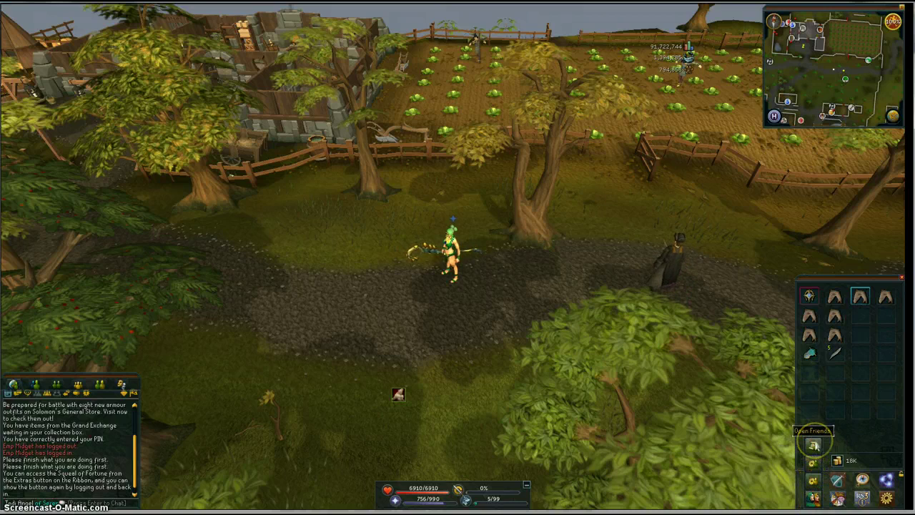
pyautogui.click(814, 445)
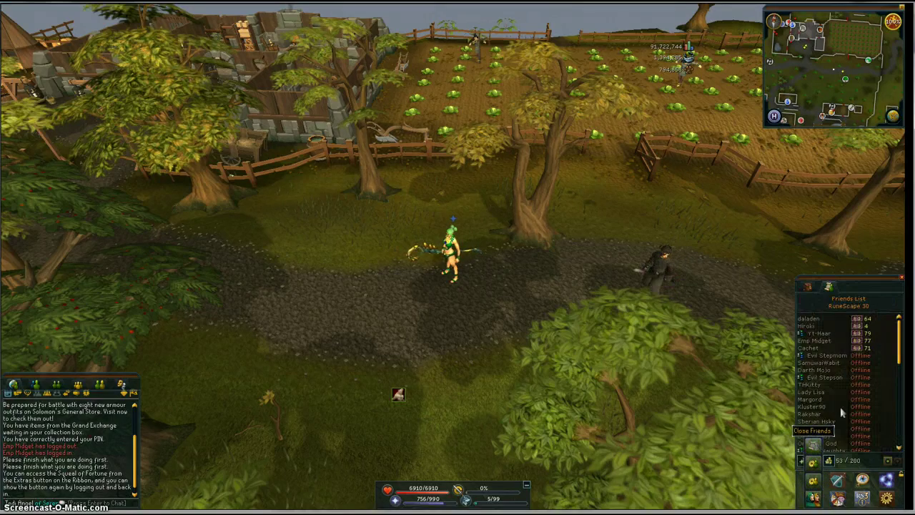
pyautogui.click(811, 286)
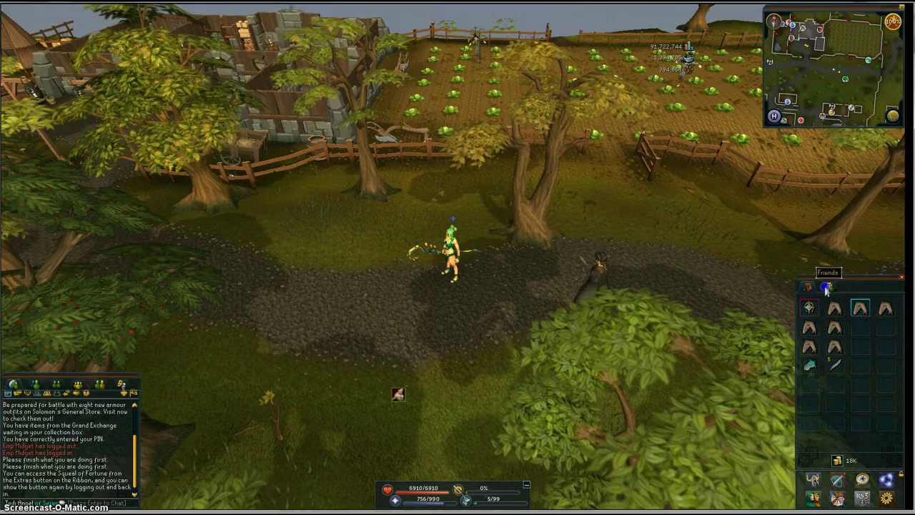
pyautogui.click(828, 286)
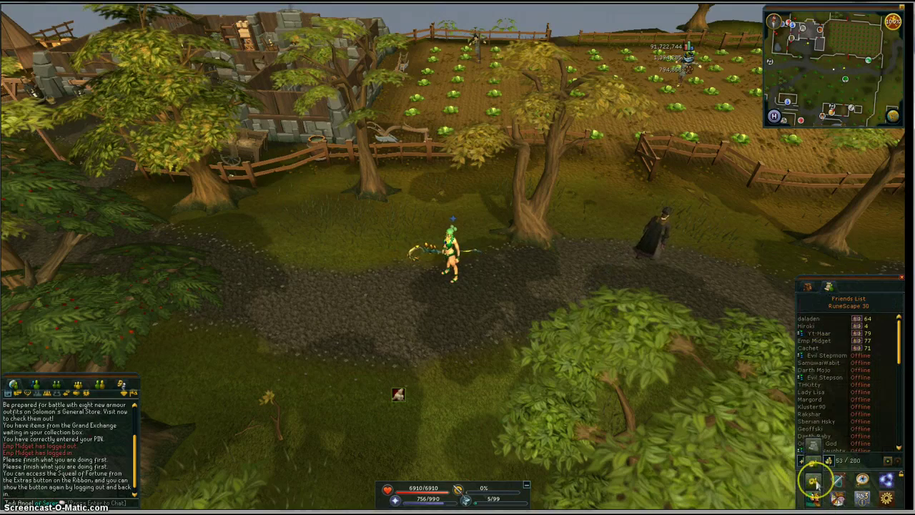
pyautogui.click(816, 483)
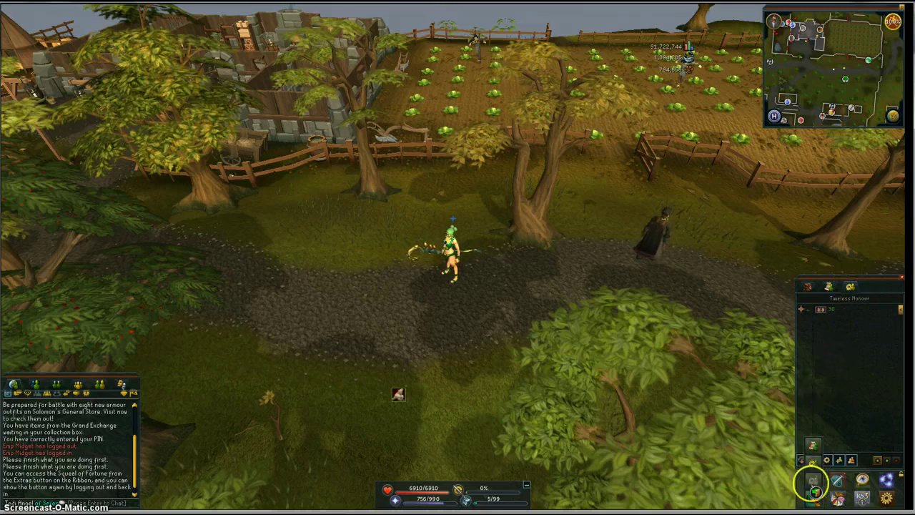
pyautogui.click(813, 463)
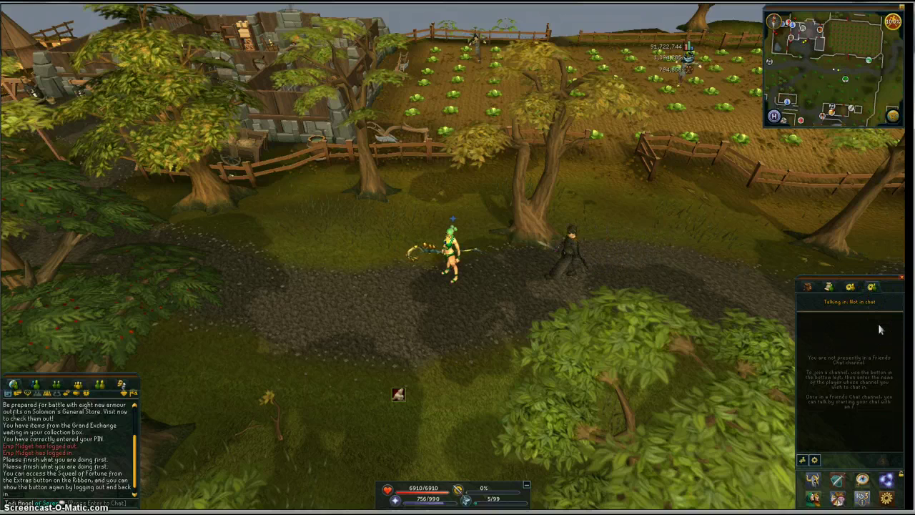
pyautogui.click(882, 302)
pyautogui.click(828, 447)
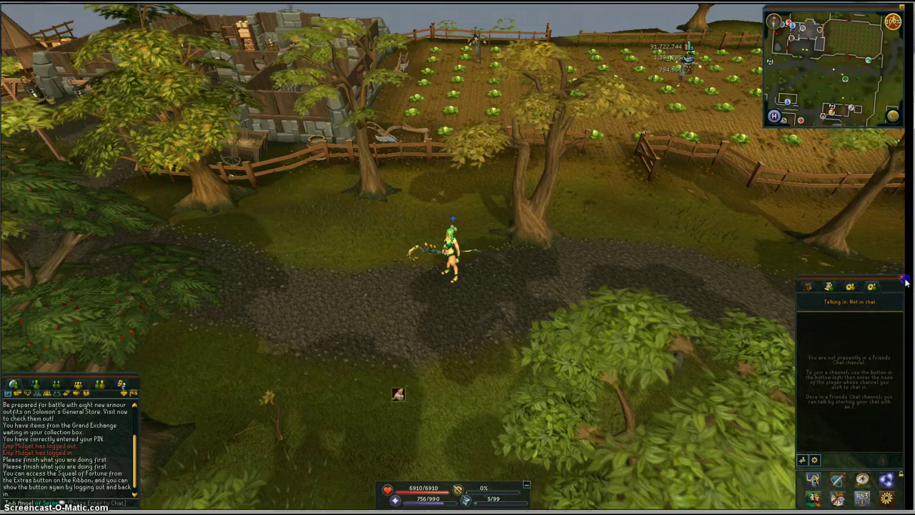
pyautogui.click(901, 277)
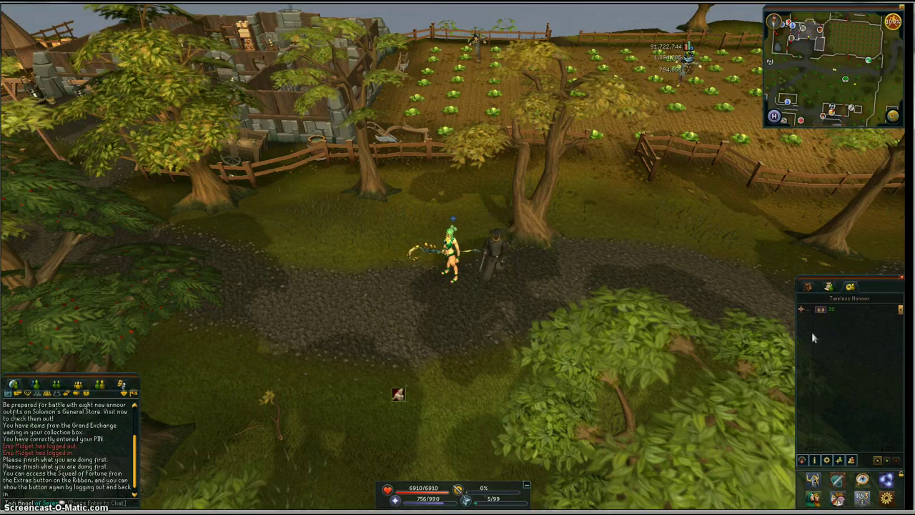
pyautogui.click(843, 331)
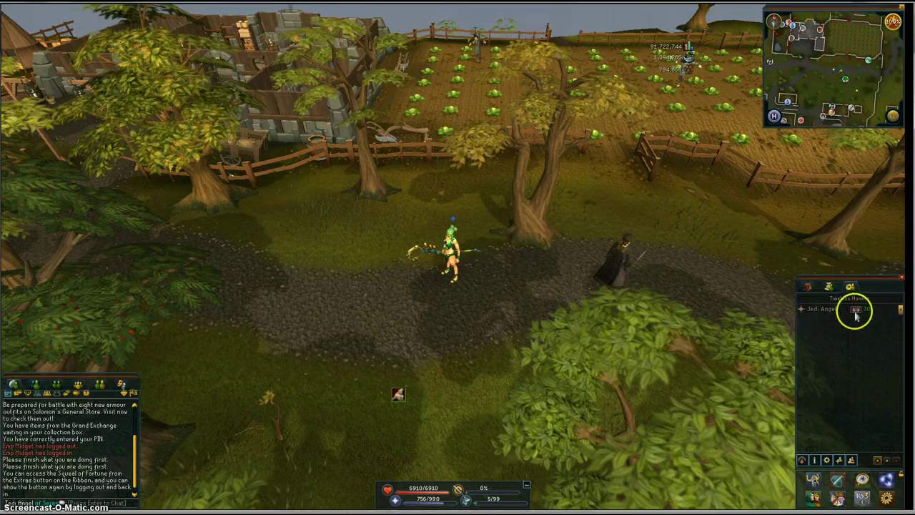
pyautogui.click(828, 287)
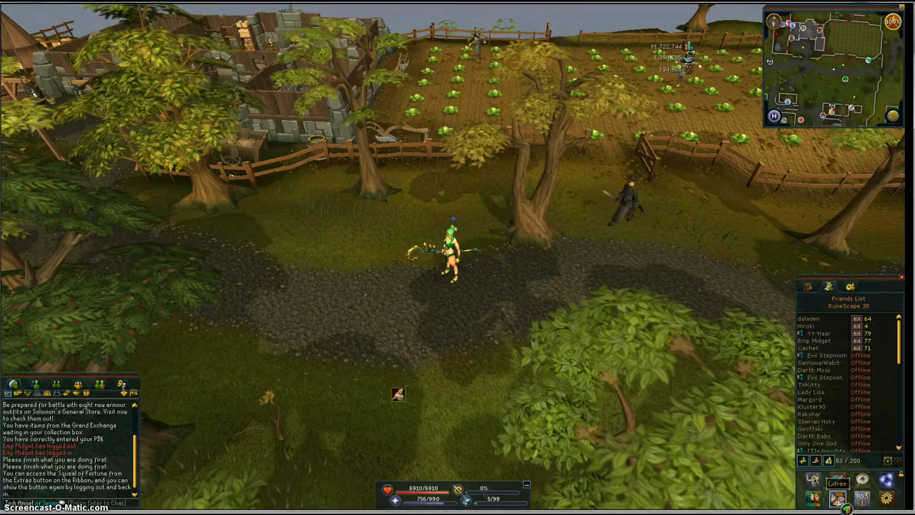
# Open and close the Extras offers, the RS3 Welcome dialog and the Options Menu.
pyautogui.click(842, 502)
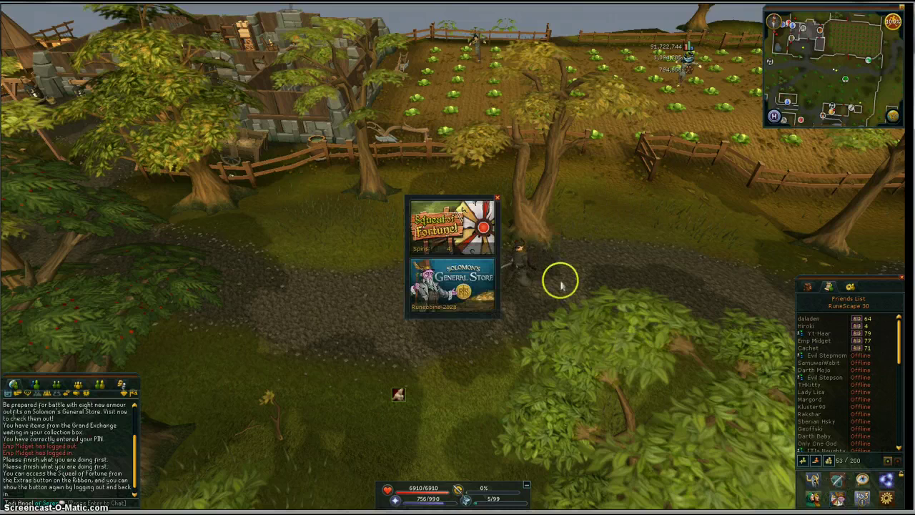
pyautogui.click(498, 199)
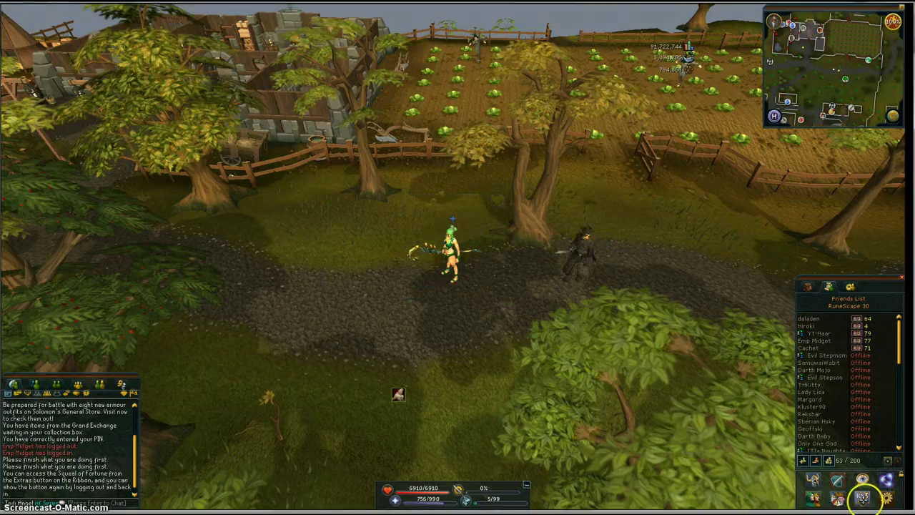
pyautogui.click(862, 499)
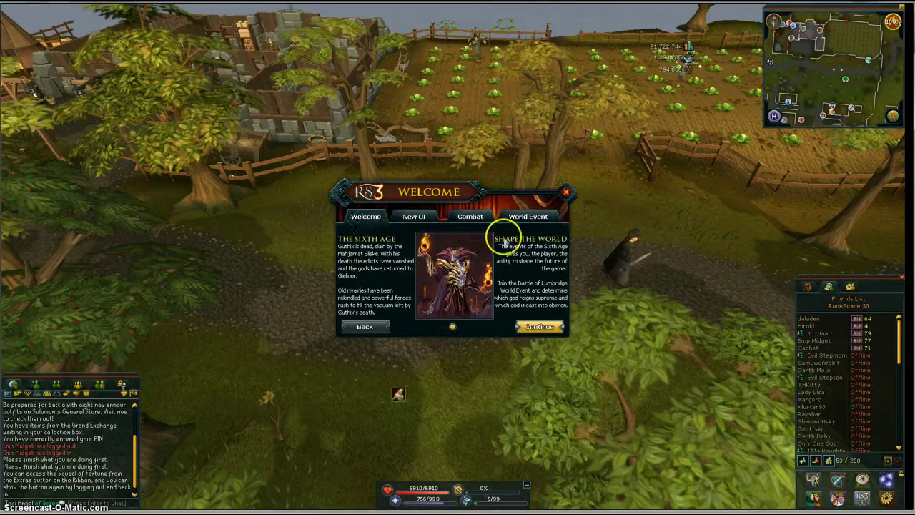
pyautogui.click(566, 192)
pyautogui.click(885, 498)
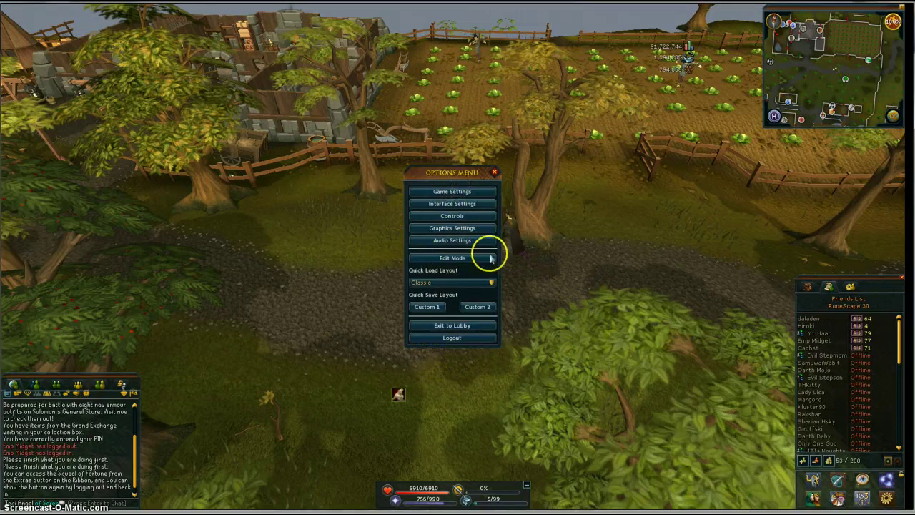
pyautogui.click(494, 173)
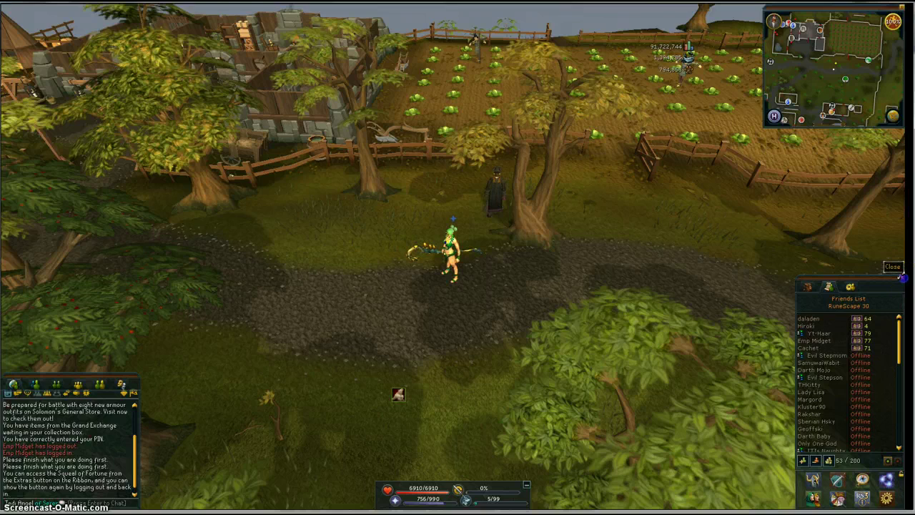
# Show the Timeless Honour clan chat in the side panel and reopen the Options Menu.
pyautogui.click(813, 499)
pyautogui.moveTo(886, 499)
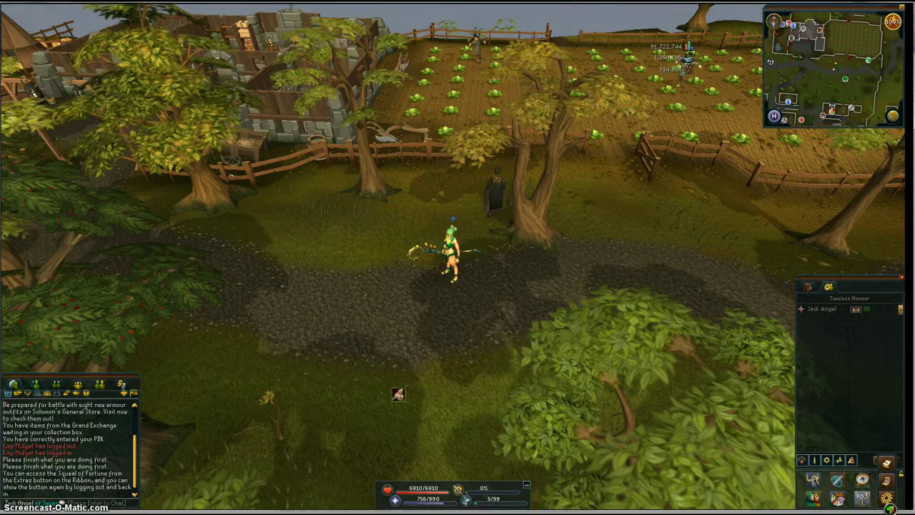
pyautogui.click(886, 499)
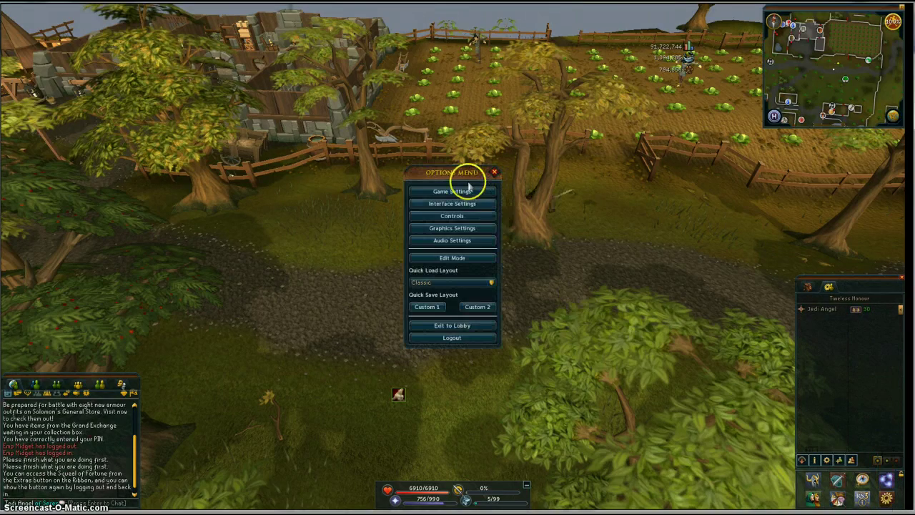
pyautogui.click(494, 174)
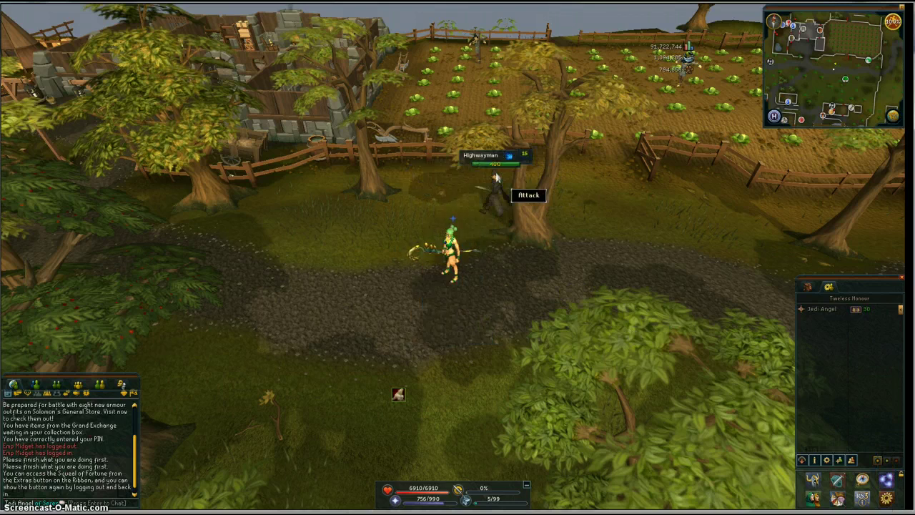
pyautogui.press('Escape')
pyautogui.click(446, 174)
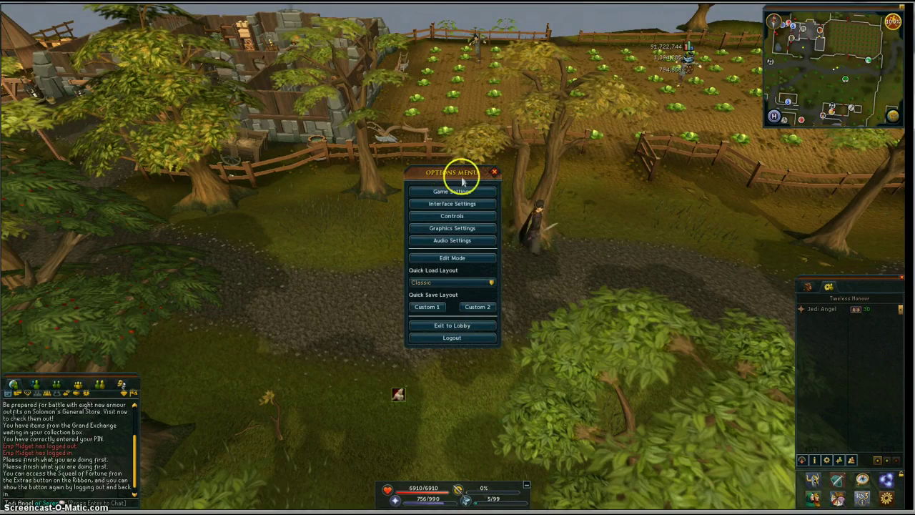
# In Game Settings > Gameplay, untick 'Dungeoneering: spent tokens', then go to the Interface page.
pyautogui.click(439, 190)
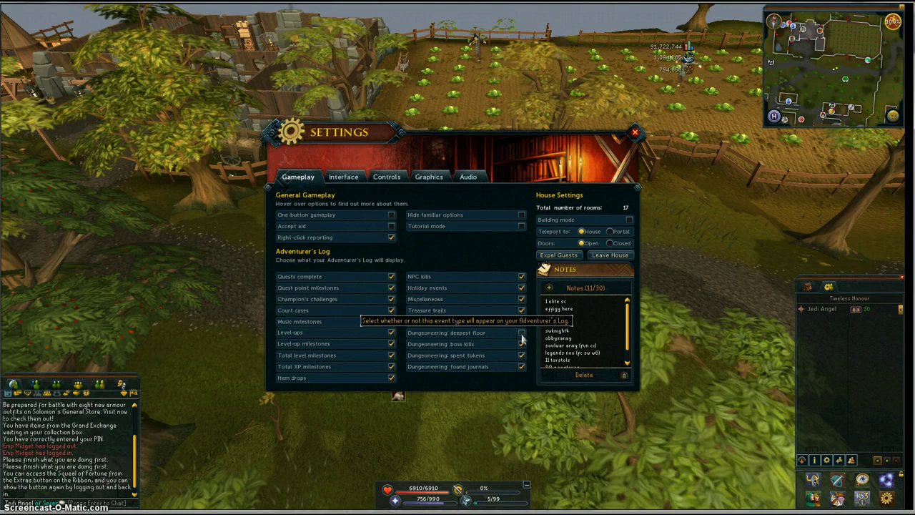
pyautogui.moveTo(505, 342)
pyautogui.mouseDown()
pyautogui.moveTo(419, 343)
pyautogui.moveTo(506, 349)
pyautogui.moveTo(431, 359)
pyautogui.moveTo(446, 361)
pyautogui.mouseUp()
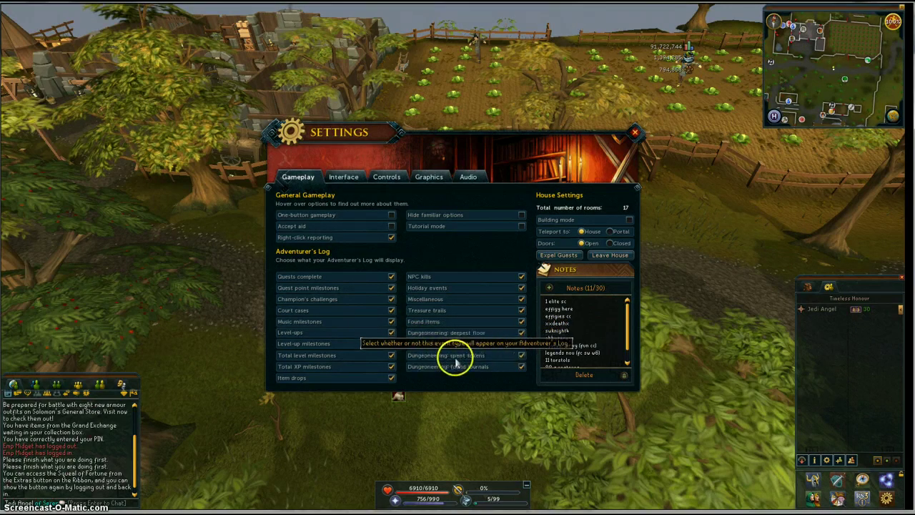
pyautogui.click(520, 357)
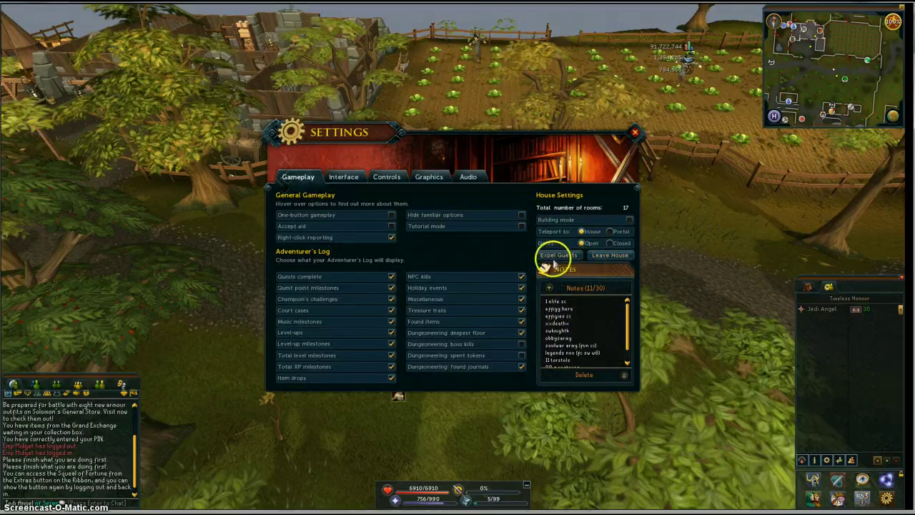
pyautogui.click(344, 179)
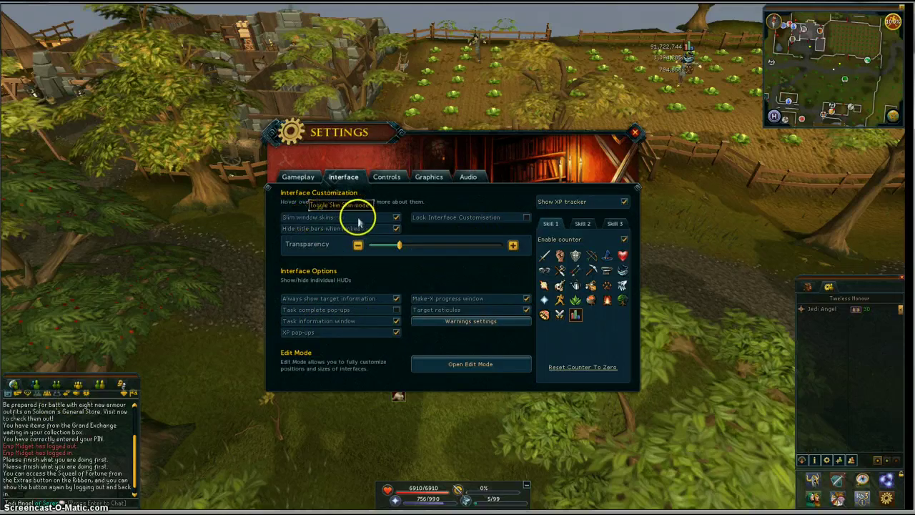
# Untick Slim window skins, set transparency mid-level, tick Lock Interface Customisation, and close Settings.
pyautogui.click(396, 218)
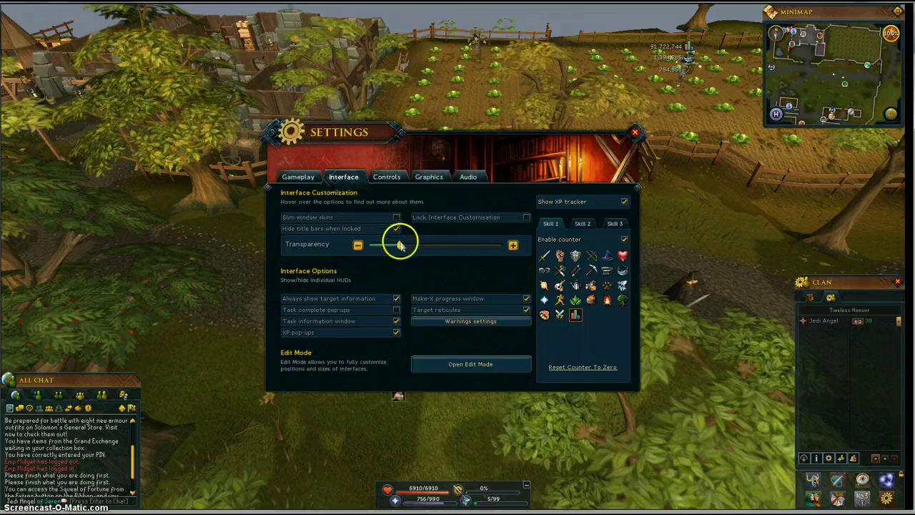
pyautogui.moveTo(404, 245); pyautogui.dragTo(352, 254)
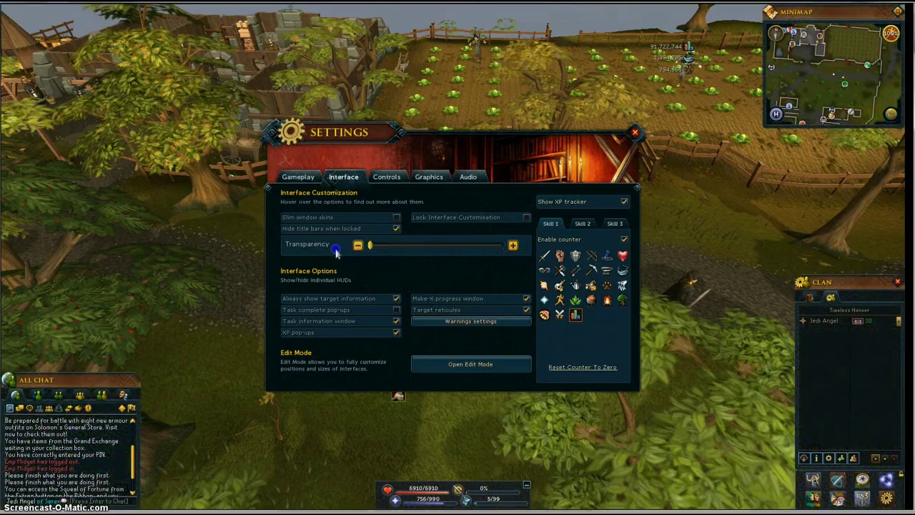
pyautogui.click(608, 379)
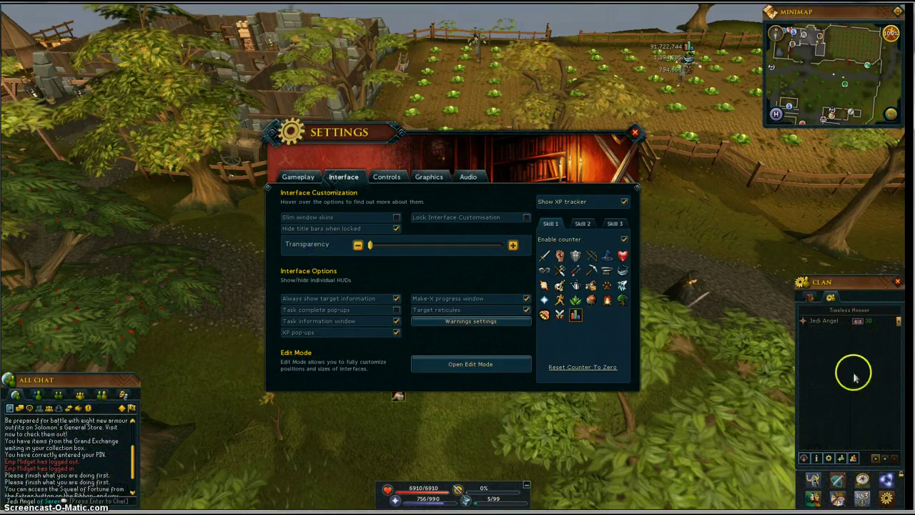
pyautogui.moveTo(372, 244); pyautogui.dragTo(404, 248)
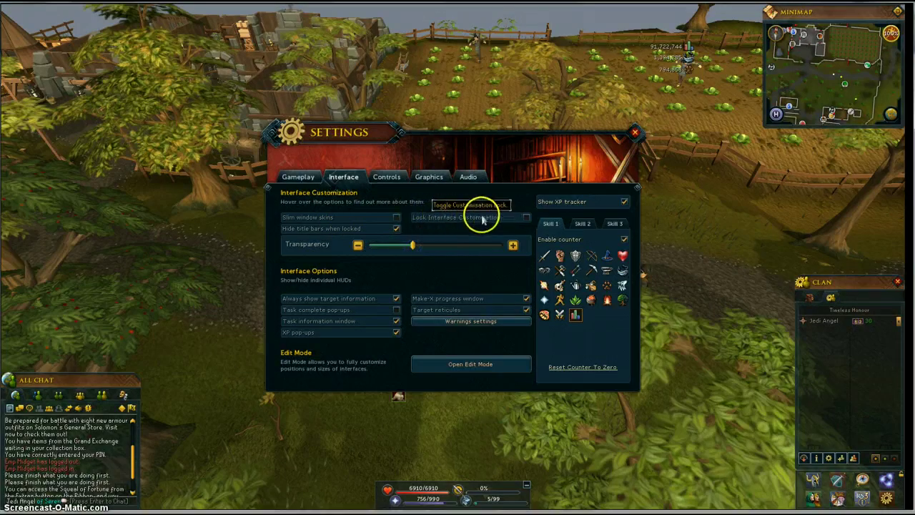
pyautogui.click(527, 217)
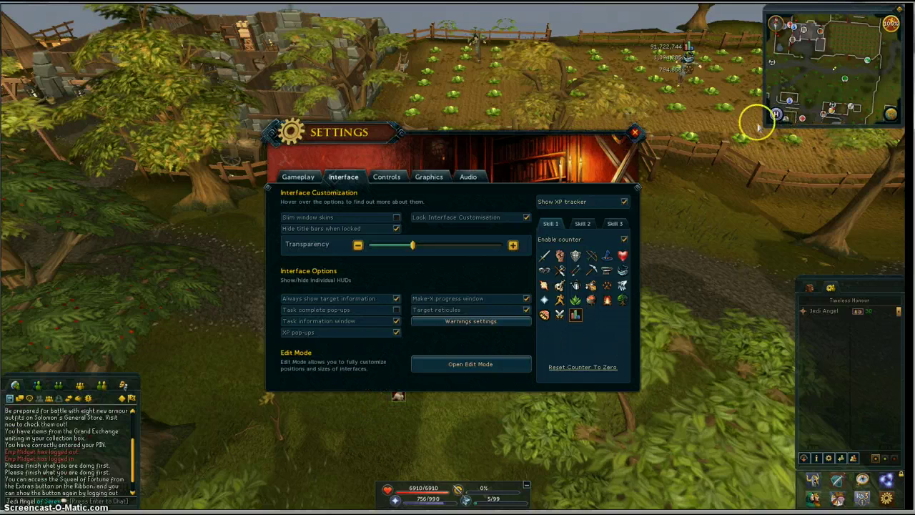
pyautogui.click(637, 134)
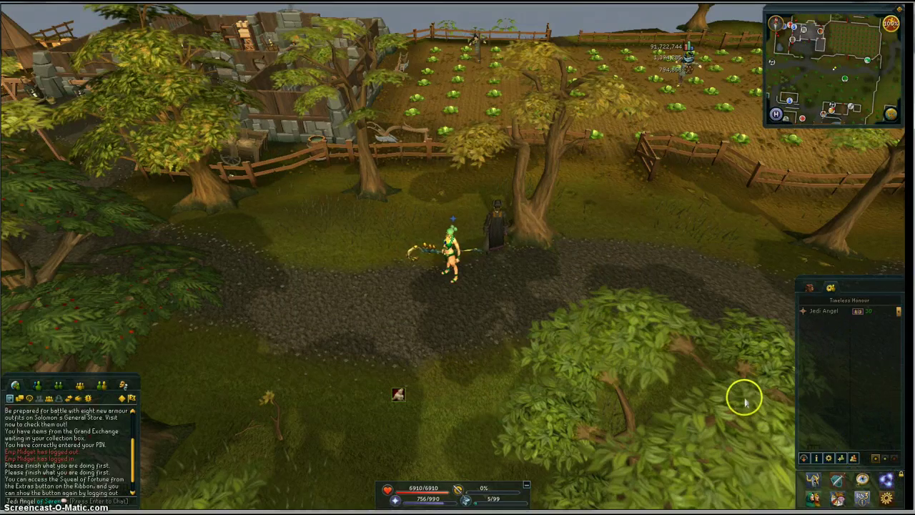
# Reopen Game Settings on the Interface page and untick Lock Interface Customisation.
pyautogui.press('Escape')
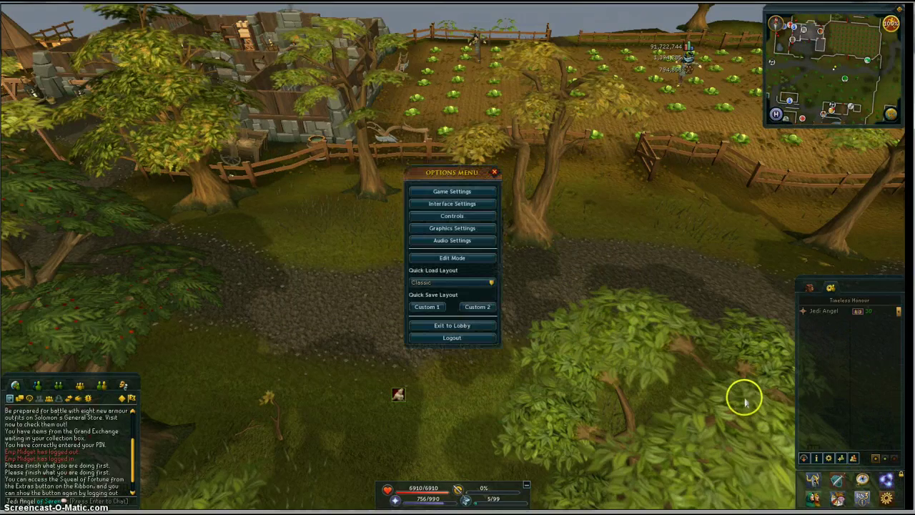
pyautogui.click(436, 193)
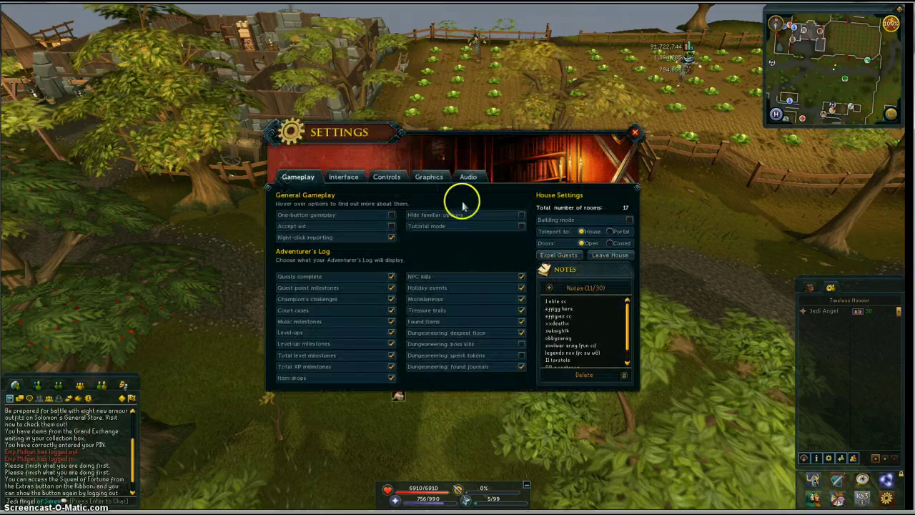
pyautogui.click(344, 177)
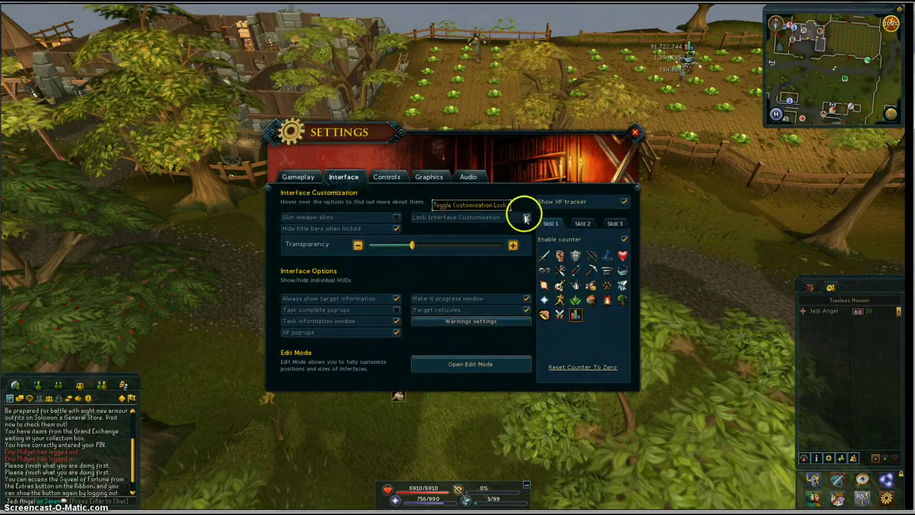
pyautogui.click(526, 218)
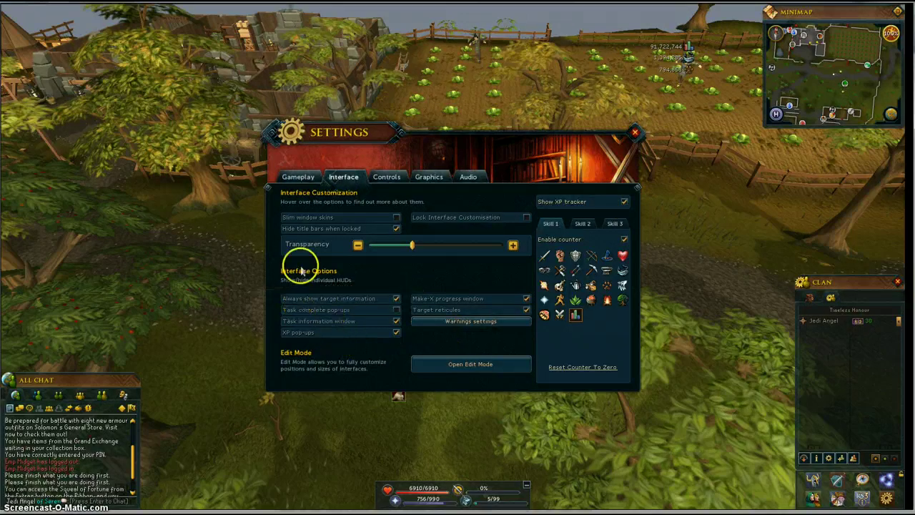
pyautogui.moveTo(341, 302)
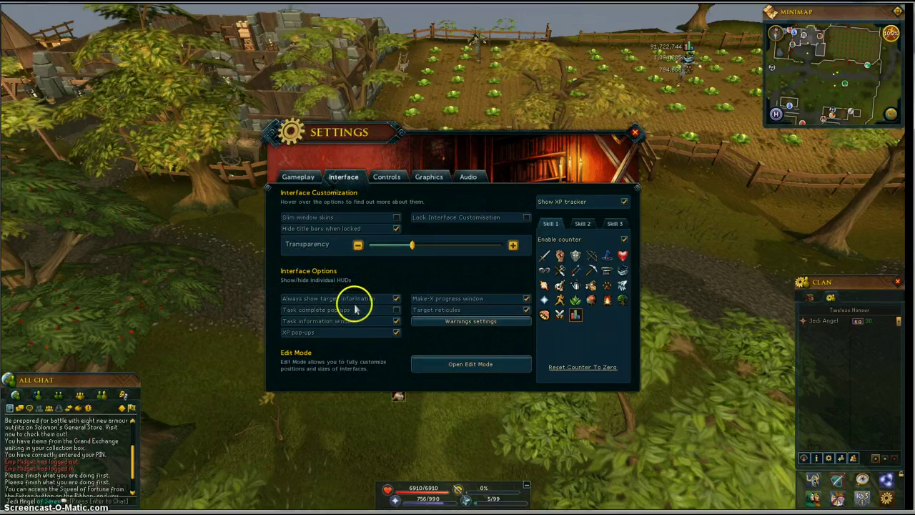
pyautogui.moveTo(450, 143)
pyautogui.mouseDown()
pyautogui.moveTo(456, 289)
pyautogui.moveTo(457, 148)
pyautogui.mouseUp()
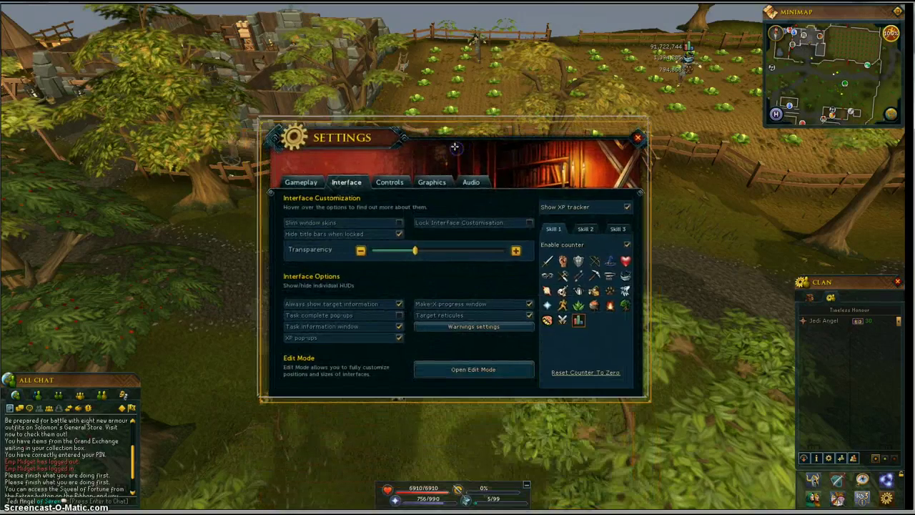
pyautogui.rightClick(214, 85)
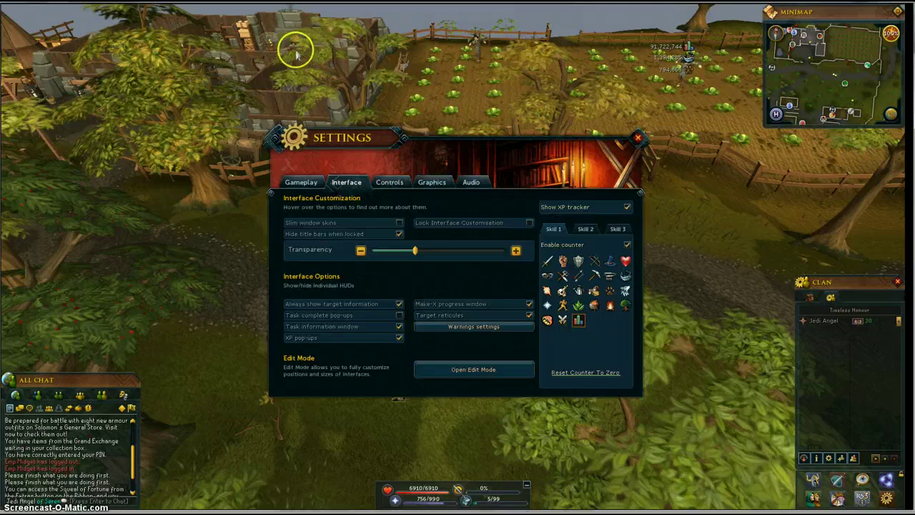
pyautogui.moveTo(549, 178); pyautogui.dragTo(408, 250)
pyautogui.rightClick(647, 244)
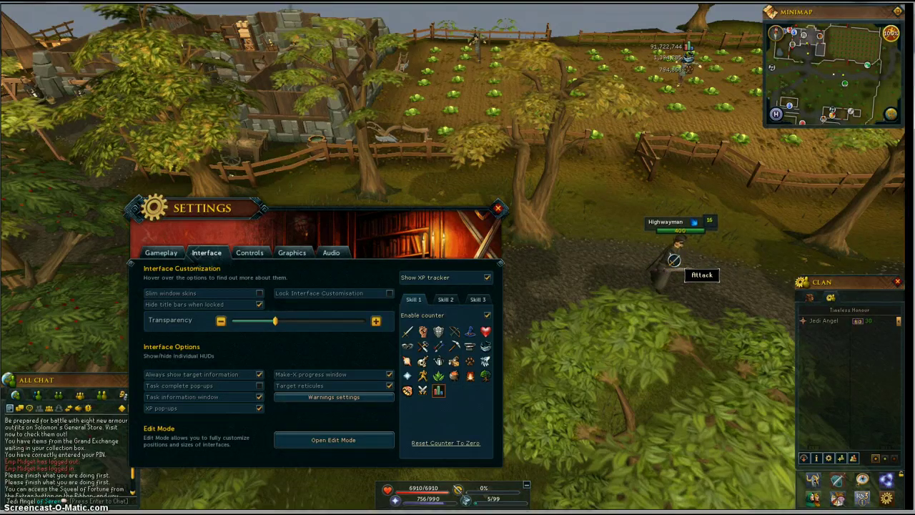
pyautogui.click(623, 252)
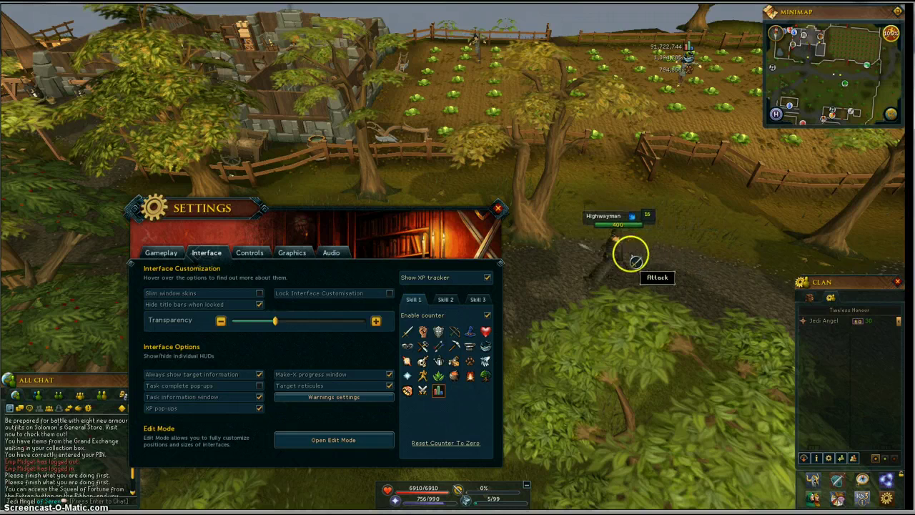
pyautogui.rightClick(561, 260)
pyautogui.click(519, 205)
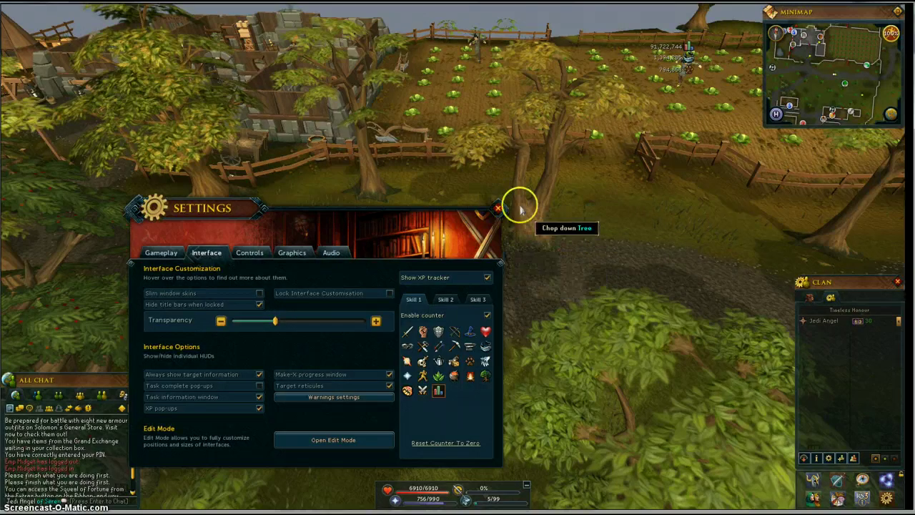
pyautogui.click(259, 374)
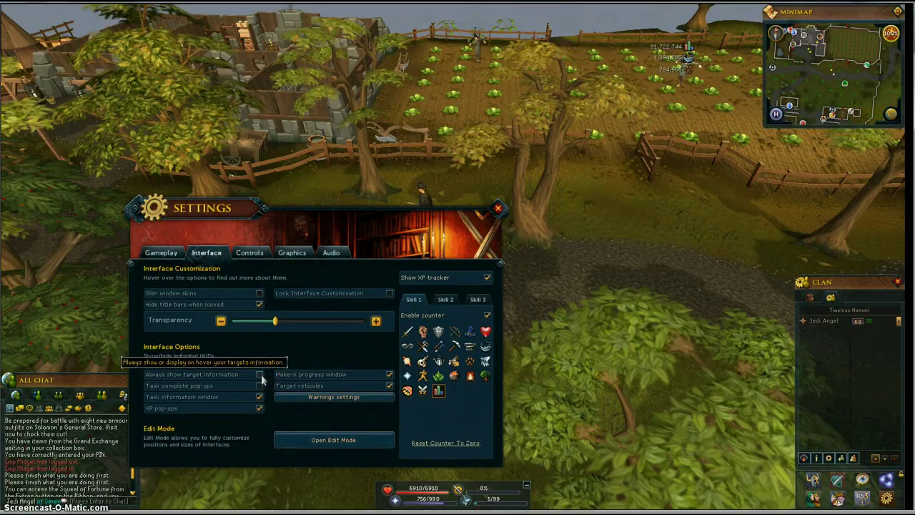
pyautogui.moveTo(425, 197)
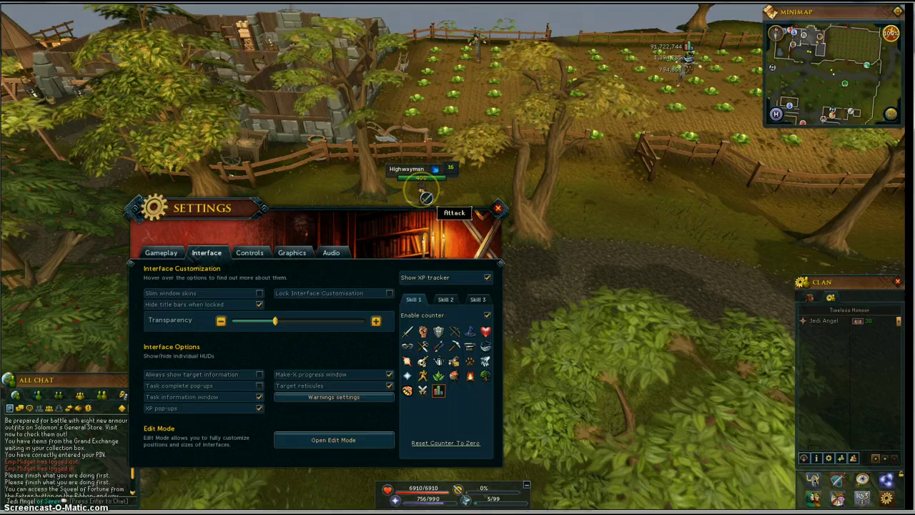
pyautogui.click(260, 376)
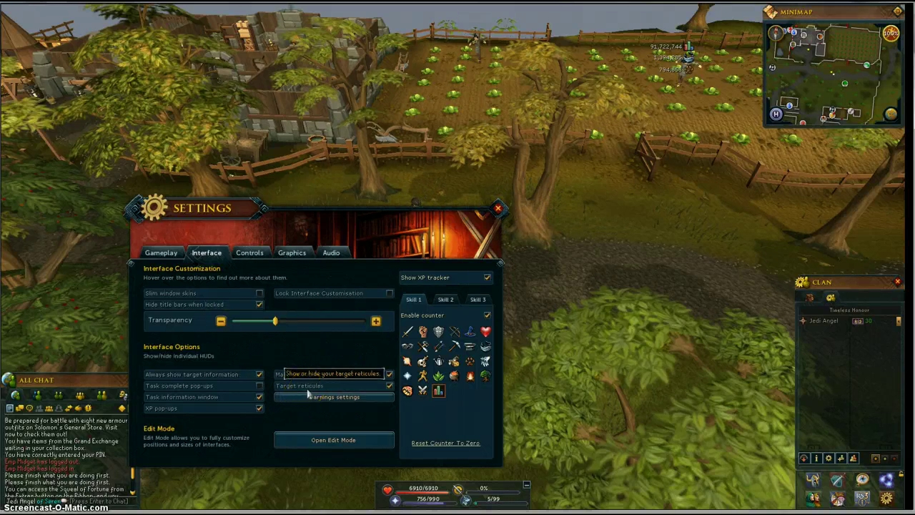
pyautogui.click(390, 386)
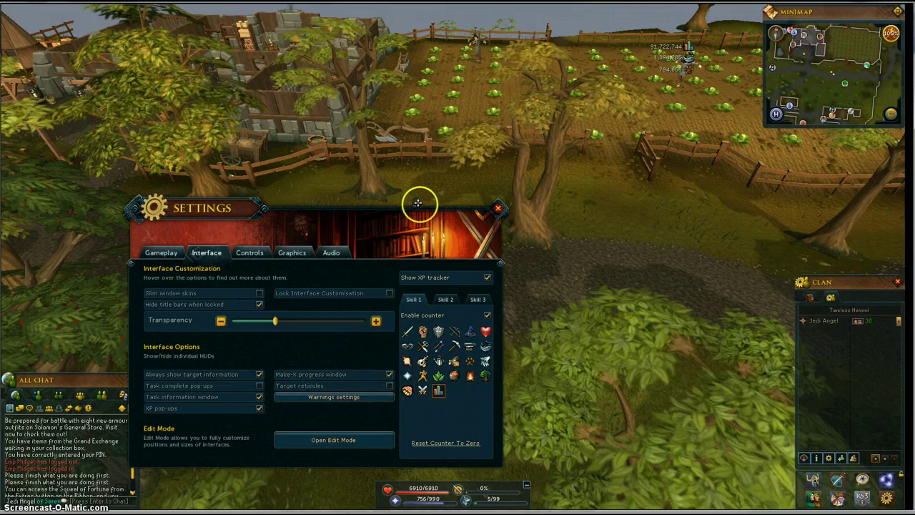
pyautogui.rightClick(542, 249)
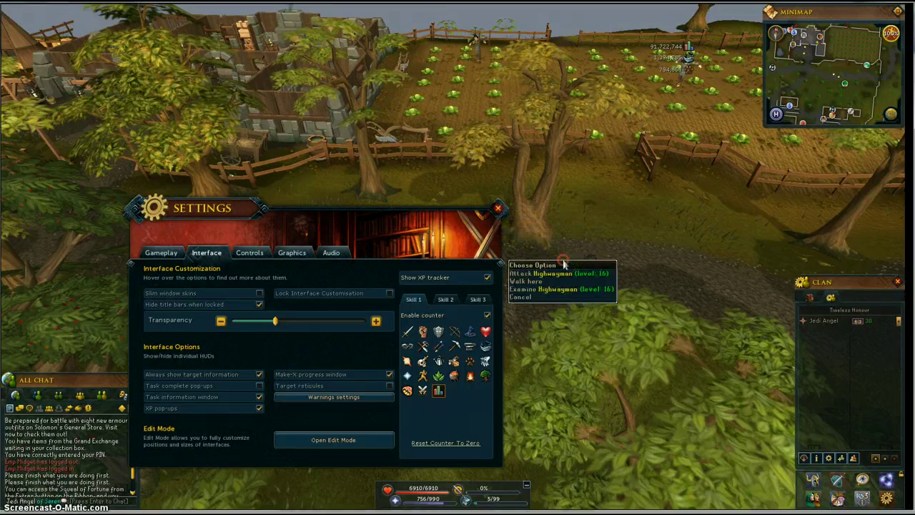
pyautogui.click(383, 388)
pyautogui.click(363, 384)
pyautogui.click(298, 376)
pyautogui.click(343, 376)
pyautogui.click(368, 377)
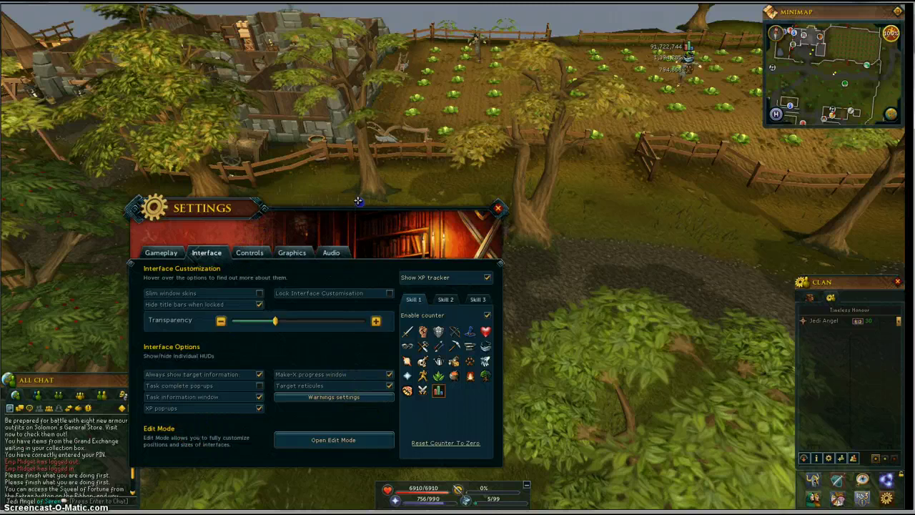
pyautogui.moveTo(358, 201); pyautogui.dragTo(504, 122)
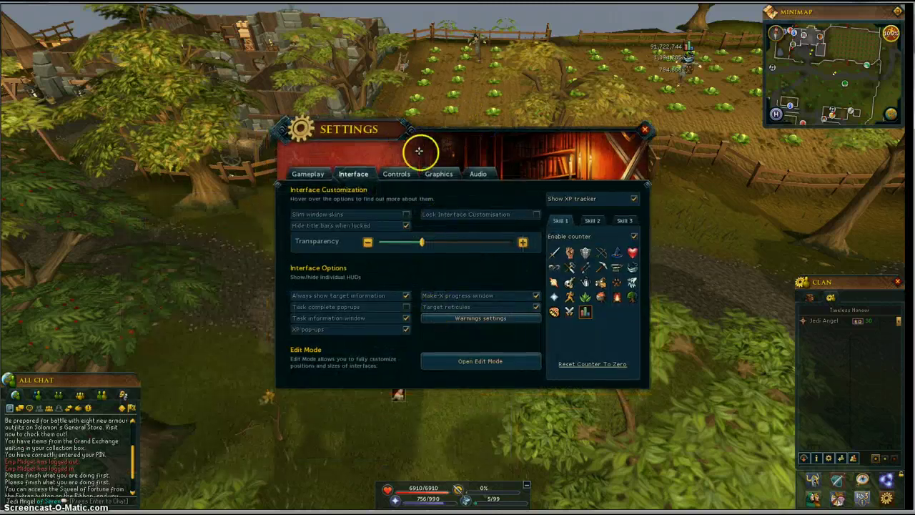
# Enter Edit Mode, toggle 3D World Editing on and off, and enable Gameplay HUDs Editing.
pyautogui.click(505, 363)
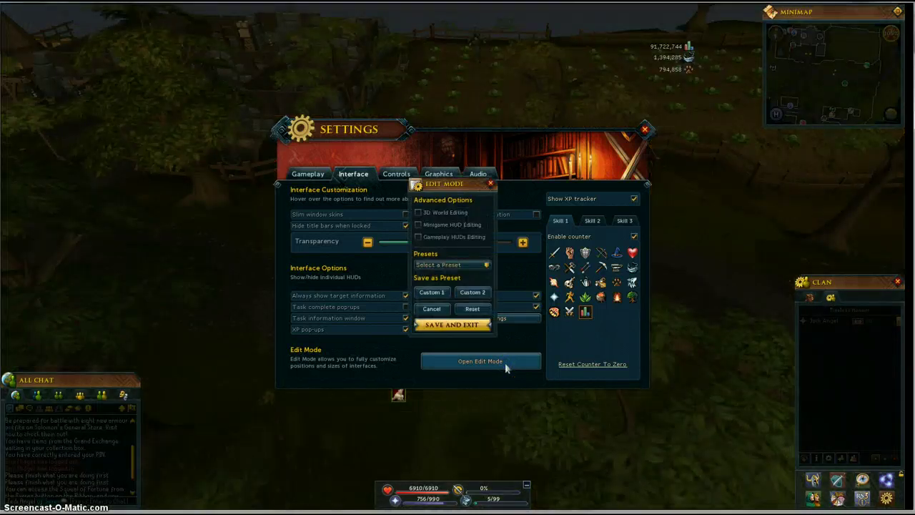
pyautogui.click(420, 213)
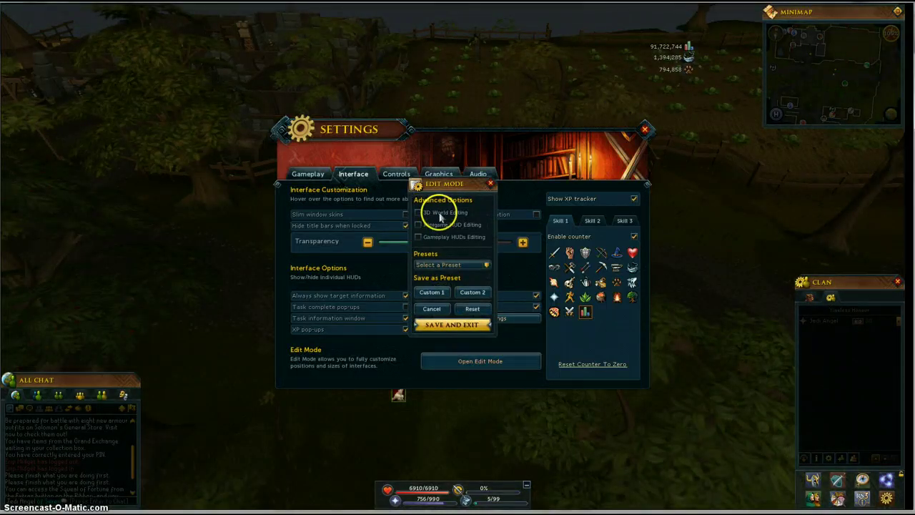
pyautogui.click(418, 215)
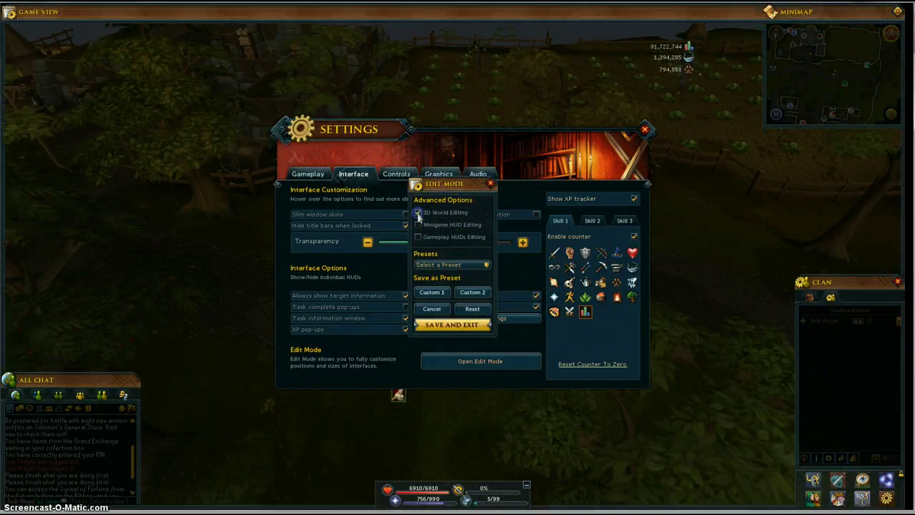
pyautogui.click(418, 215)
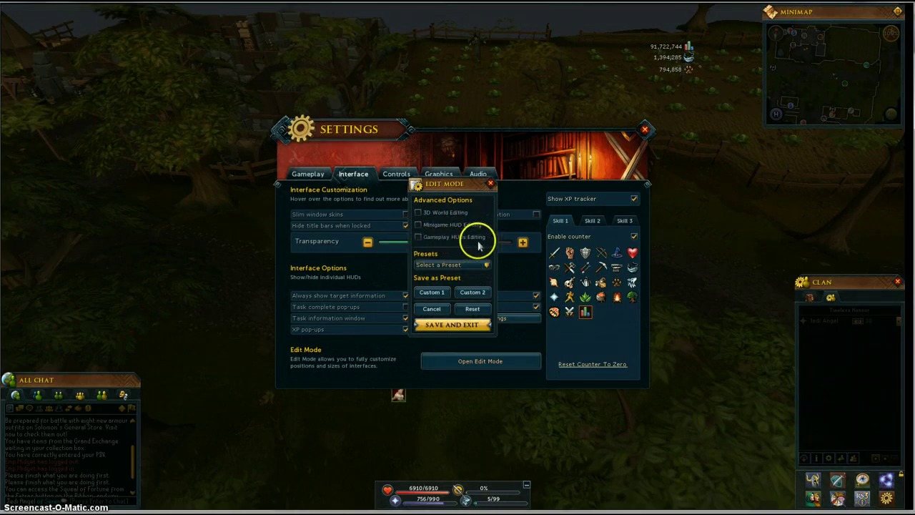
pyautogui.click(418, 237)
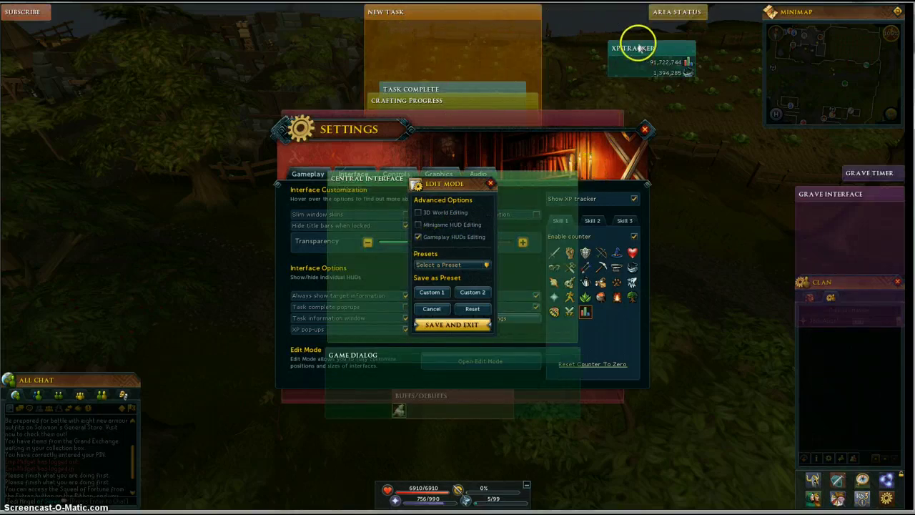
# Move the XP Tracker to the bottom right and the Grave Timer beside Area Status.
pyautogui.moveTo(626, 48); pyautogui.dragTo(726, 476)
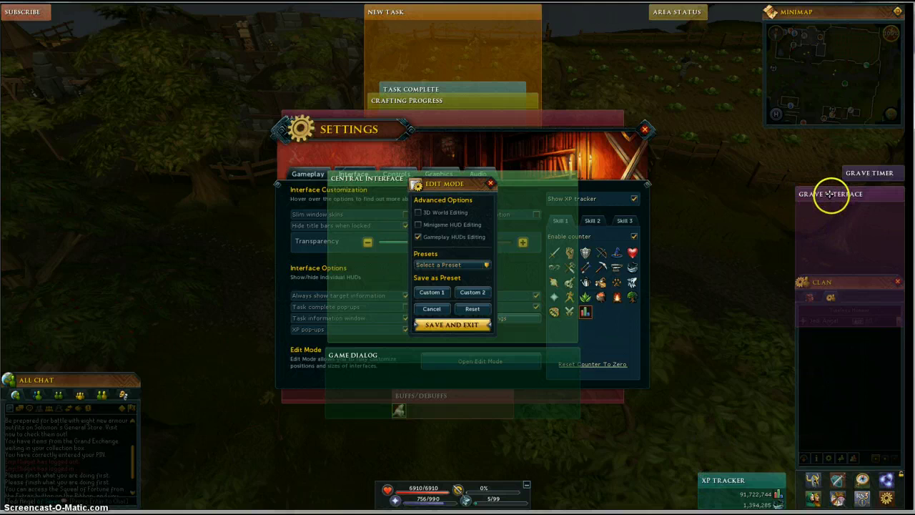
pyautogui.moveTo(868, 179); pyautogui.dragTo(721, 59)
pyautogui.moveTo(752, 117); pyautogui.dragTo(719, 37)
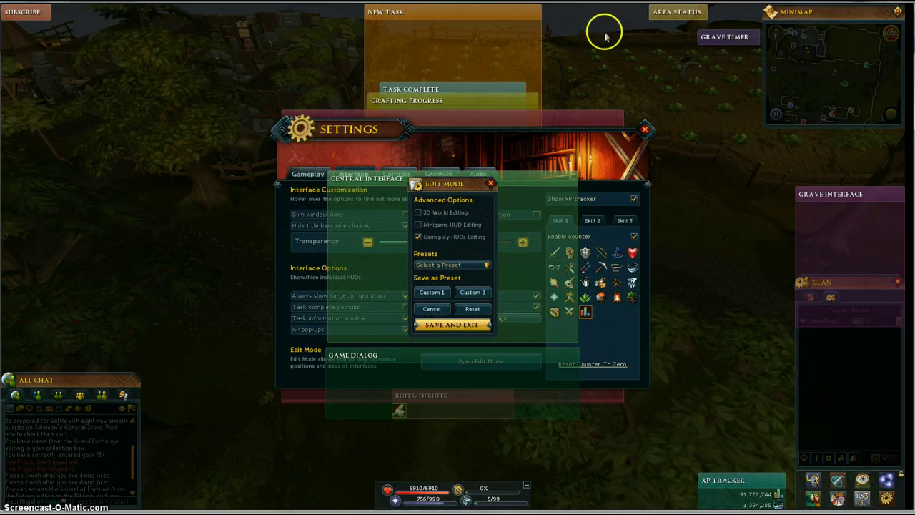